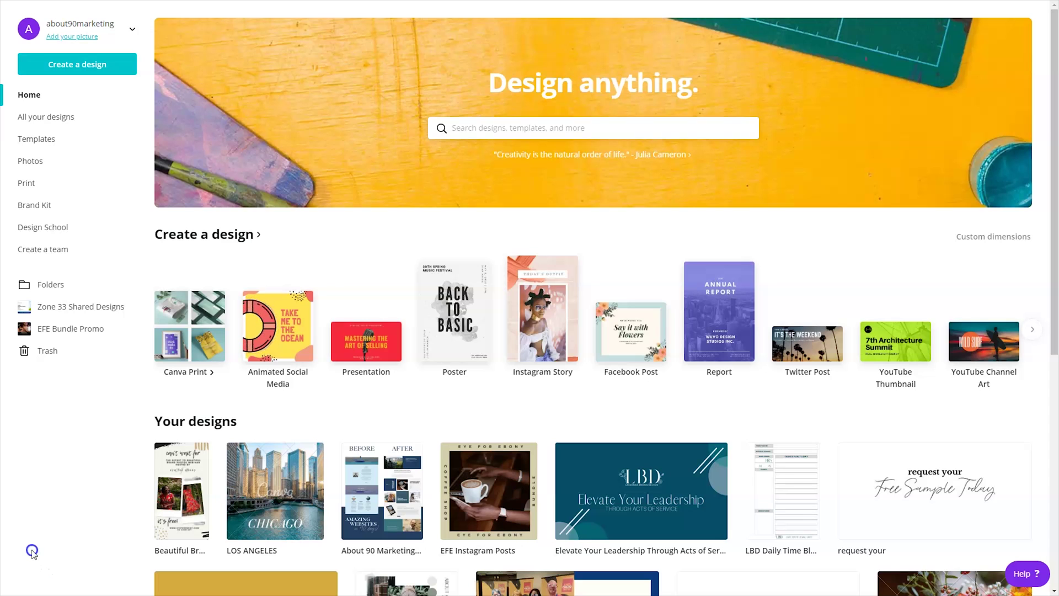
- Search for Instagram Post designs and browse through the available templates
{"action": "left_click", "coordinate": [501, 122]}
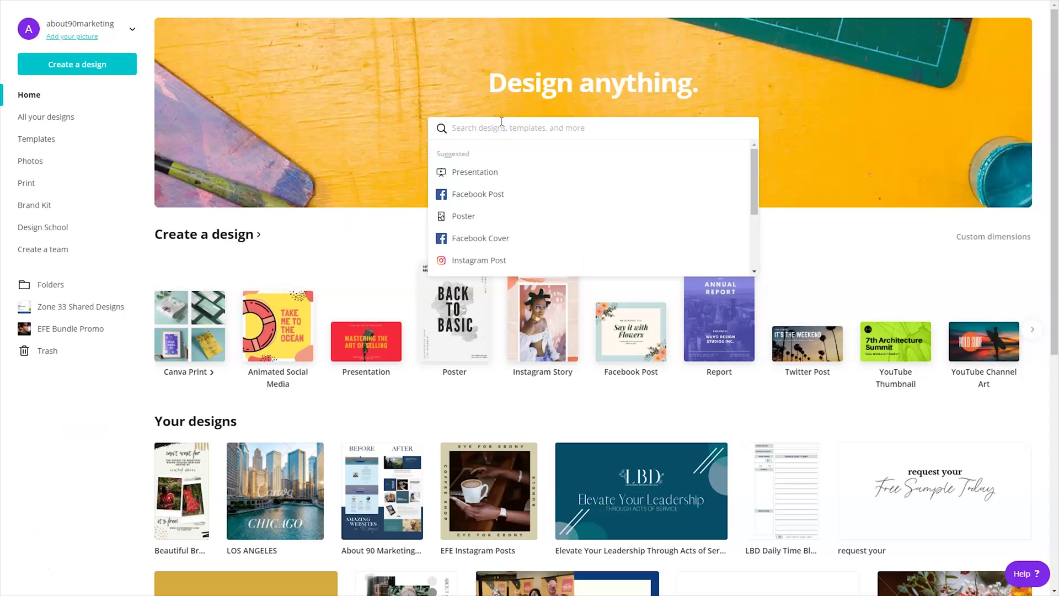
{"action": "type", "text": "Instagram"}
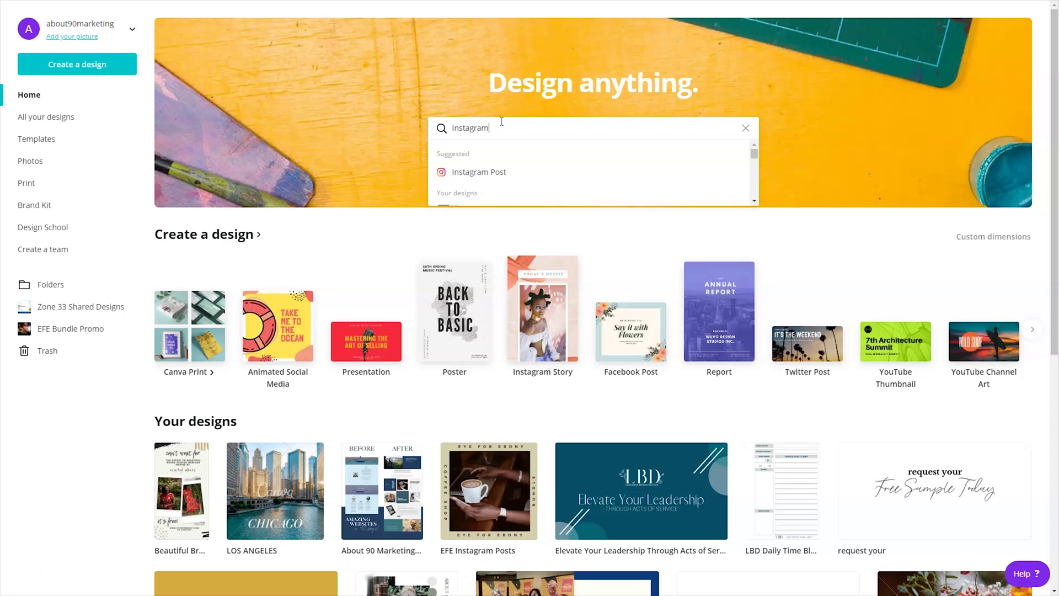
{"action": "left_click", "coordinate": [496, 176]}
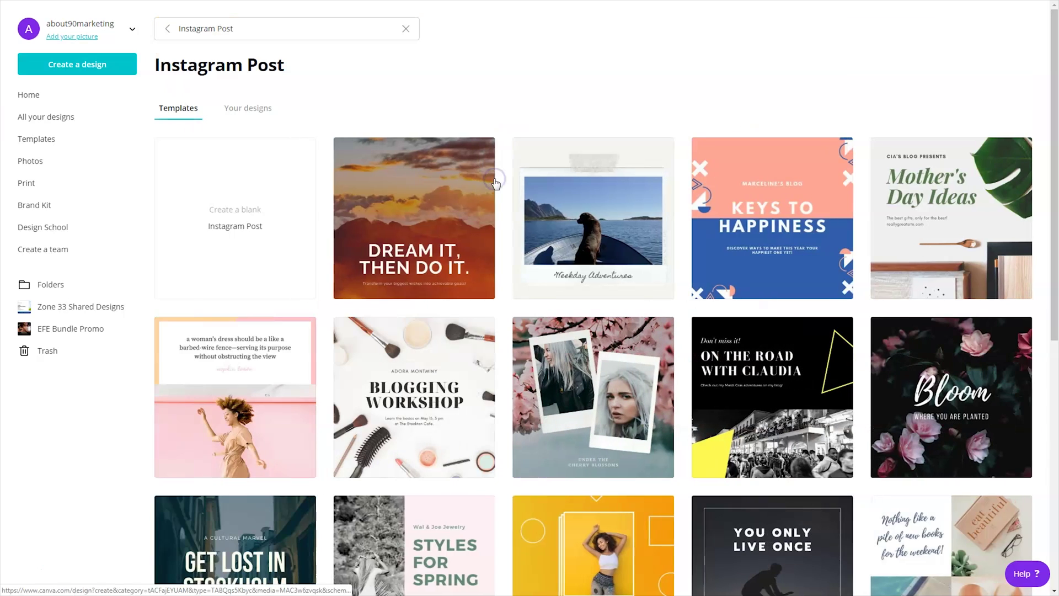
{"action": "scroll", "coordinate": [732, 393], "scroll_direction": "down", "scroll_amount": 3}
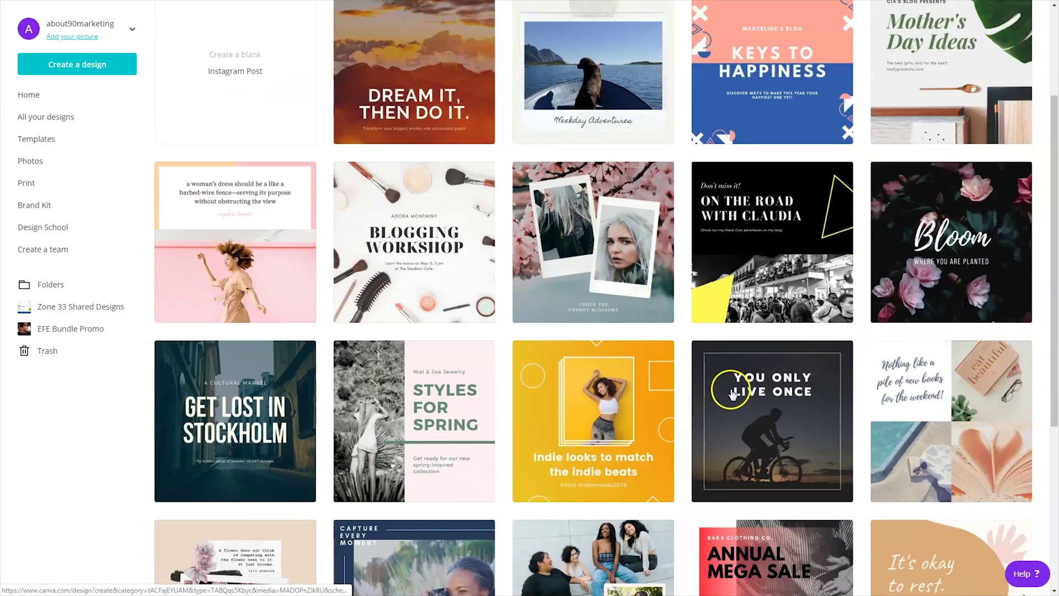
{"action": "scroll", "coordinate": [731, 393], "scroll_direction": "down", "scroll_amount": 20}
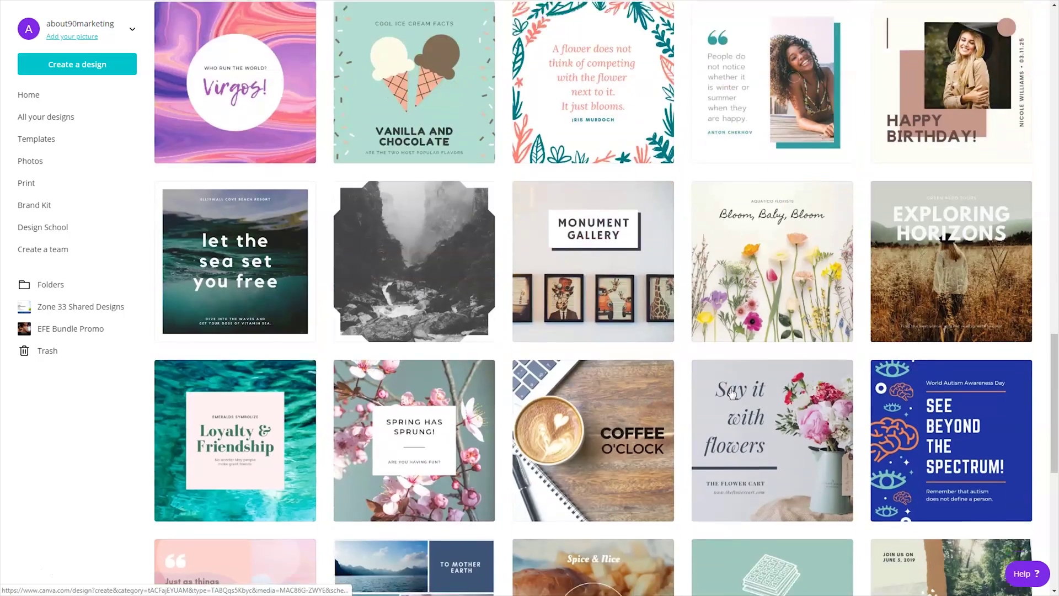
{"action": "scroll", "coordinate": [732, 393], "scroll_direction": "down", "scroll_amount": 17}
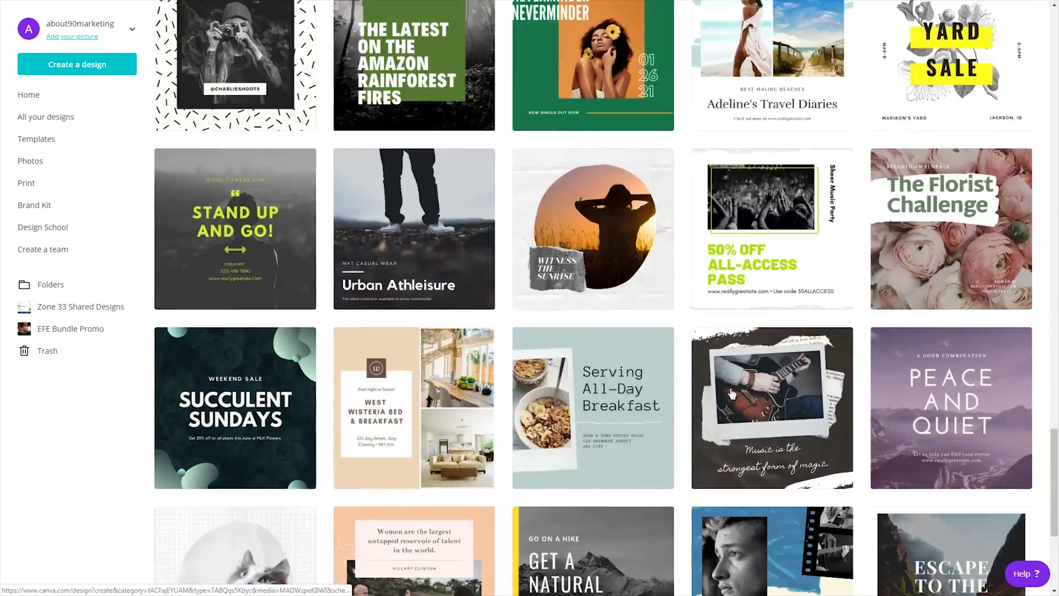
{"action": "scroll", "coordinate": [732, 393], "scroll_direction": "down", "scroll_amount": 3}
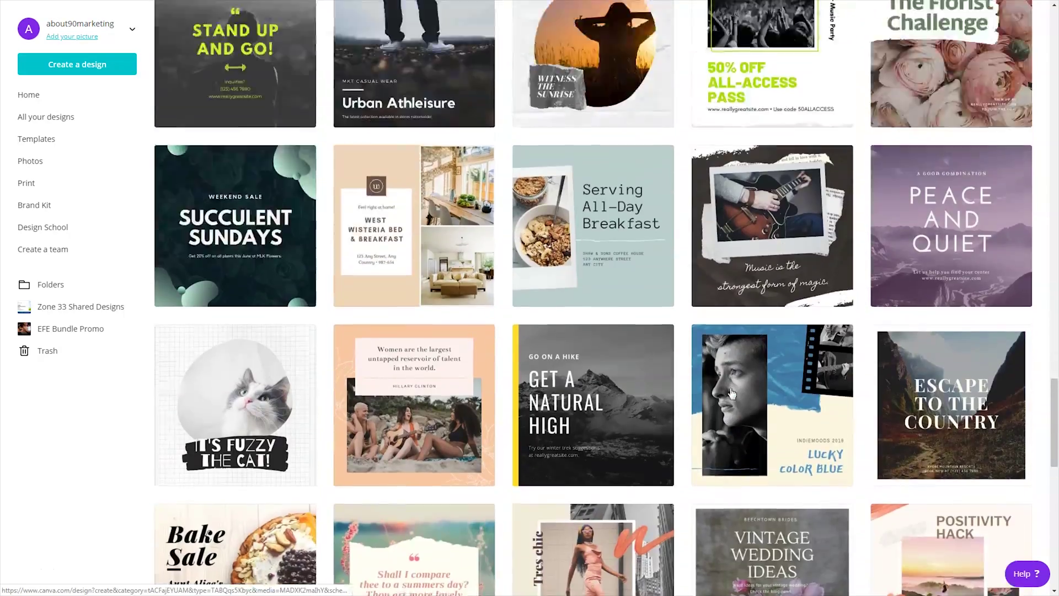
{"action": "scroll", "coordinate": [732, 393], "scroll_direction": "up", "scroll_amount": 20}
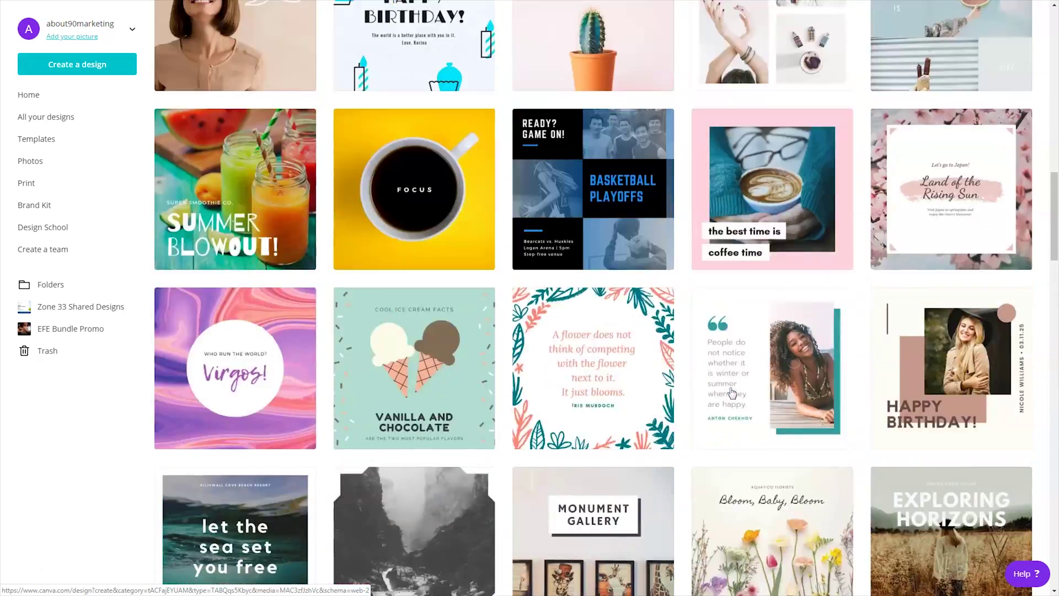
{"action": "scroll", "coordinate": [732, 393], "scroll_direction": "up", "scroll_amount": 15}
{"action": "left_click", "coordinate": [722, 379]}
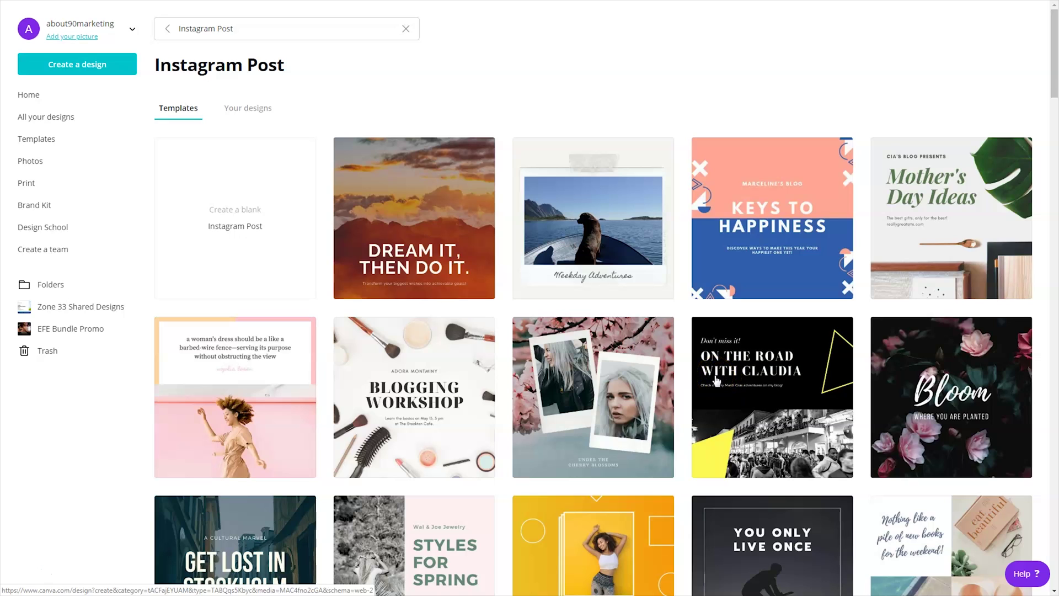
{"action": "left_click", "coordinate": [704, 382]}
{"action": "left_click", "coordinate": [696, 380]}
- Return to the home page and open the existing "About 90 Instagram Posts" design
{"action": "left_click", "coordinate": [61, 95]}
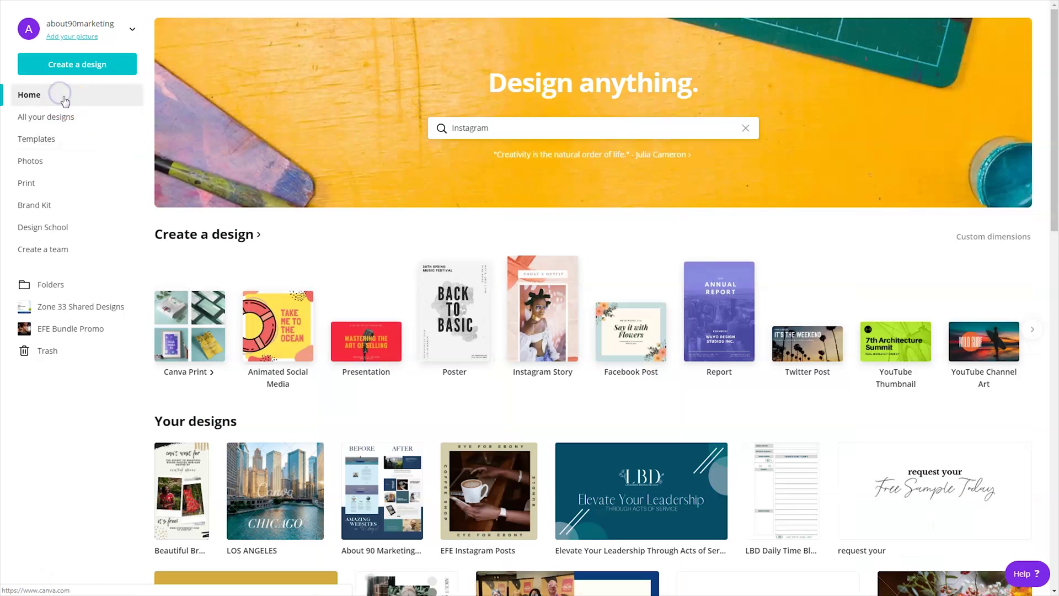
{"action": "scroll", "coordinate": [441, 290], "scroll_direction": "down", "scroll_amount": 3}
{"action": "left_click", "coordinate": [441, 289]}
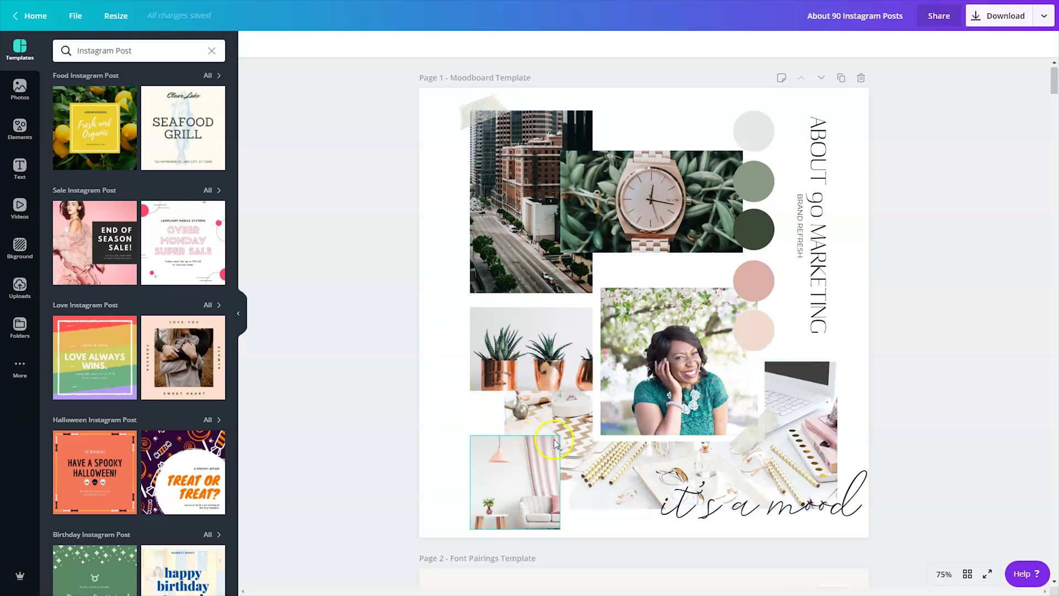
- Look through the Moodboard Template, Font Pairings Template and Primary Logo pages of the design
{"action": "scroll", "coordinate": [432, 397], "scroll_direction": "down", "scroll_amount": 8}
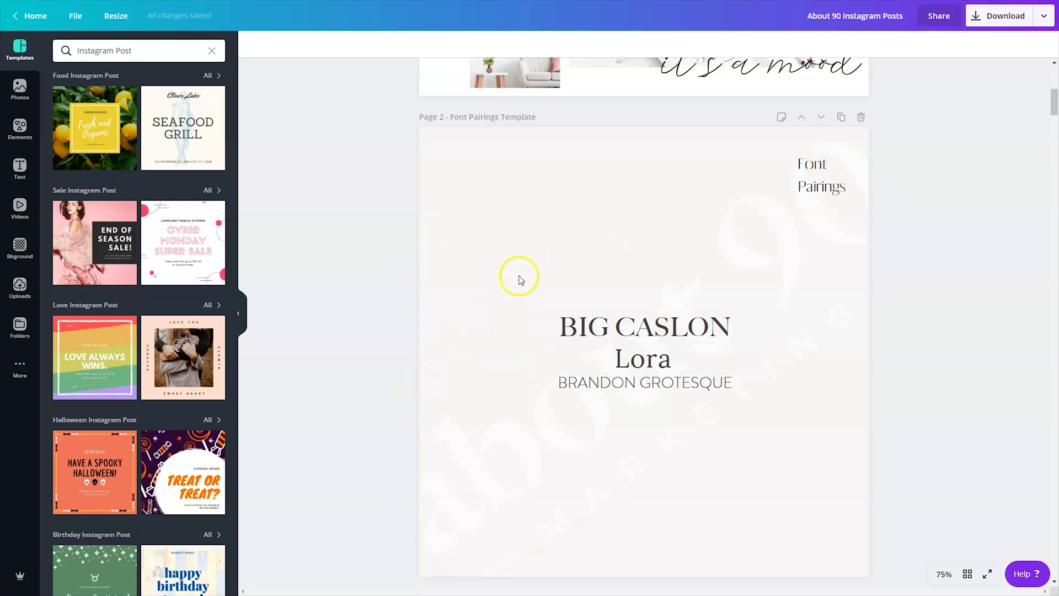
{"action": "scroll", "coordinate": [519, 278], "scroll_direction": "down", "scroll_amount": 4}
{"action": "scroll", "coordinate": [518, 278], "scroll_direction": "down", "scroll_amount": 3}
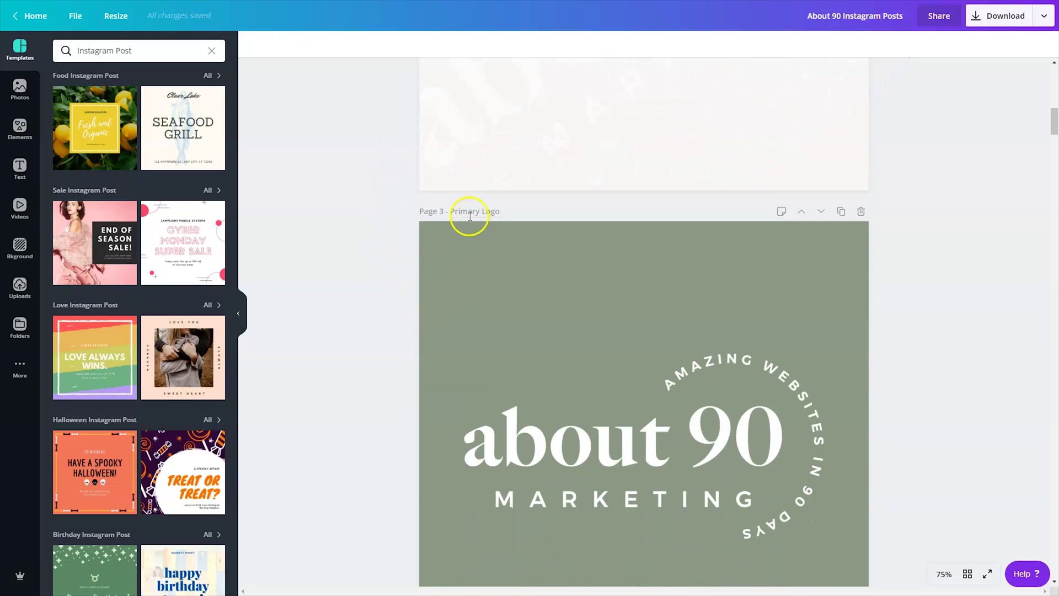
{"action": "scroll", "coordinate": [469, 216], "scroll_direction": "up", "scroll_amount": 15}
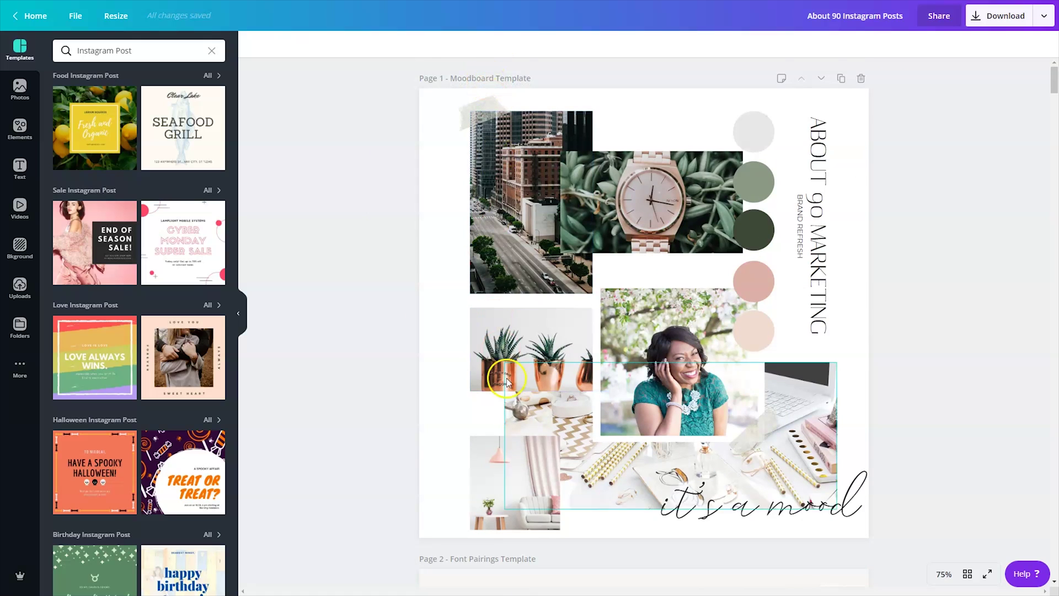
{"action": "scroll", "coordinate": [497, 397], "scroll_direction": "down", "scroll_amount": 3}
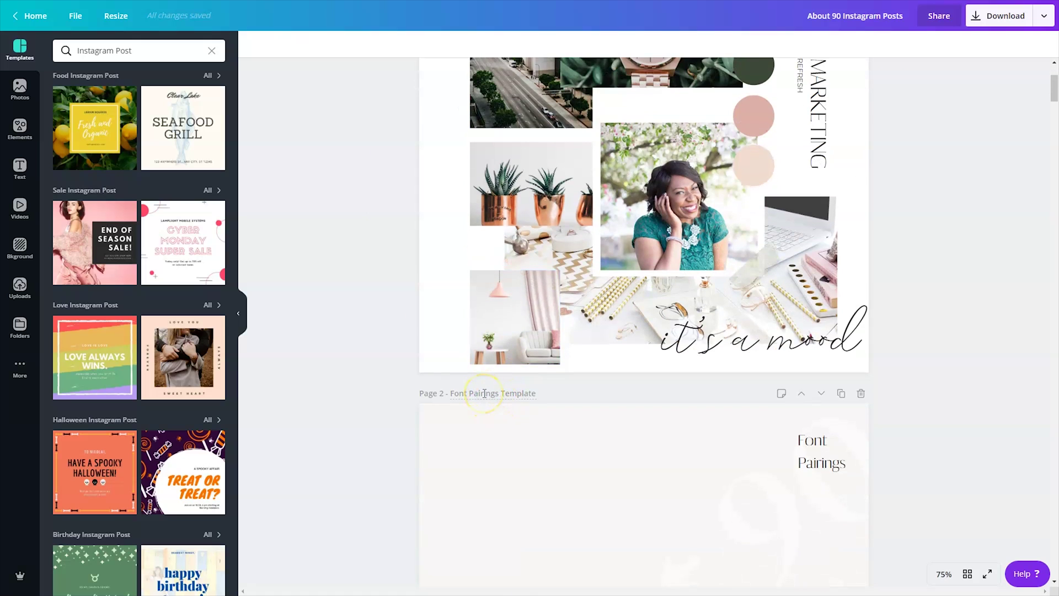
{"action": "scroll", "coordinate": [484, 393], "scroll_direction": "down", "scroll_amount": 17}
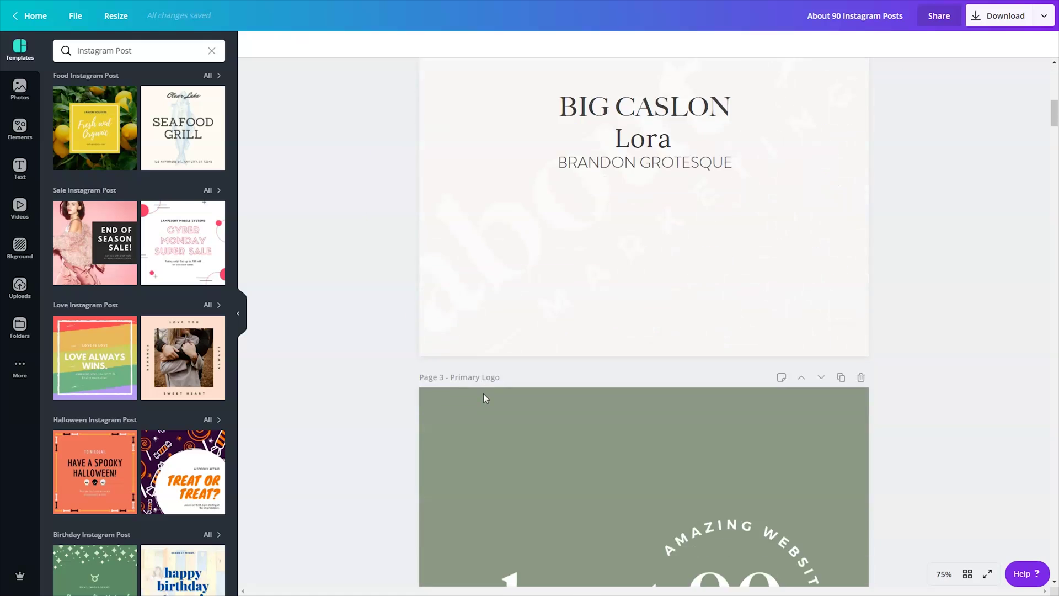
{"action": "scroll", "coordinate": [484, 395], "scroll_direction": "up", "scroll_amount": 2}
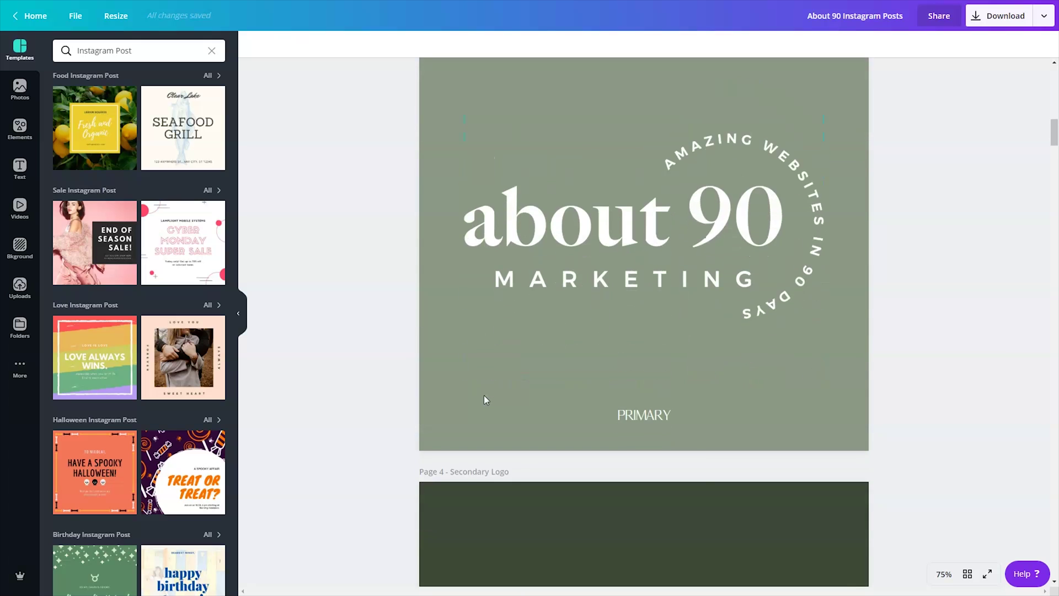
- Show all pages of the design as a thumbnail overview and review the branding pages
{"action": "left_click", "coordinate": [965, 576]}
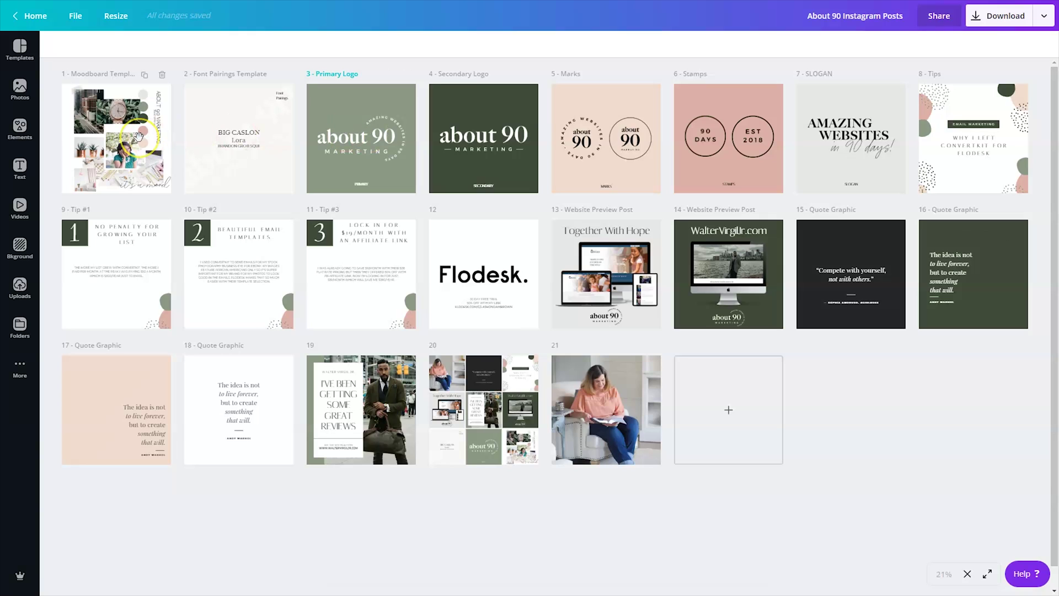
{"action": "left_click", "coordinate": [227, 128]}
{"action": "left_click", "coordinate": [407, 148]}
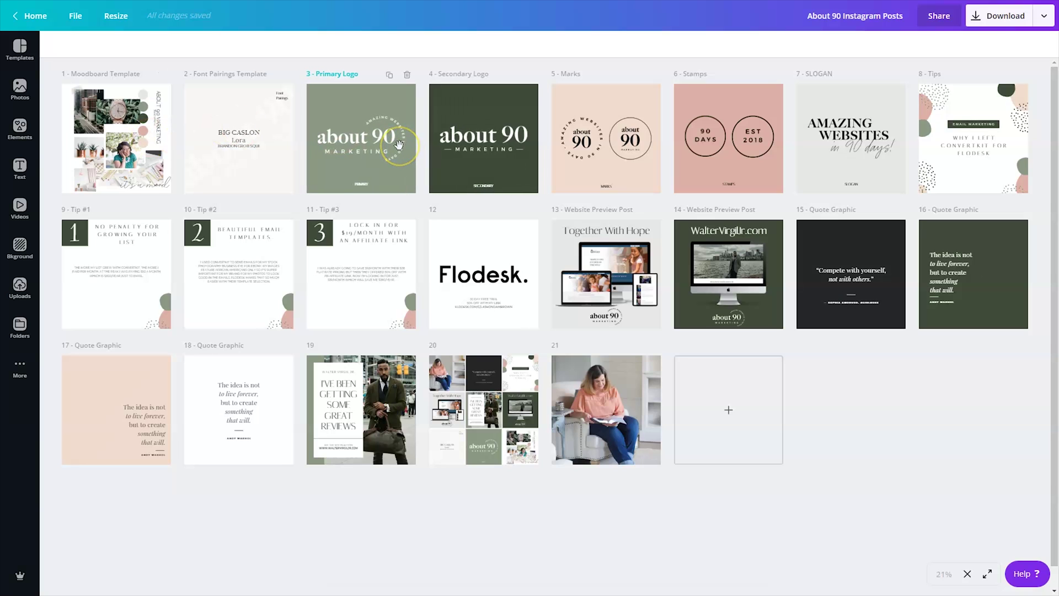
{"action": "left_click_drag", "start_coordinate": [399, 144], "coordinate": [855, 162]}
{"action": "left_click", "coordinate": [967, 573]}
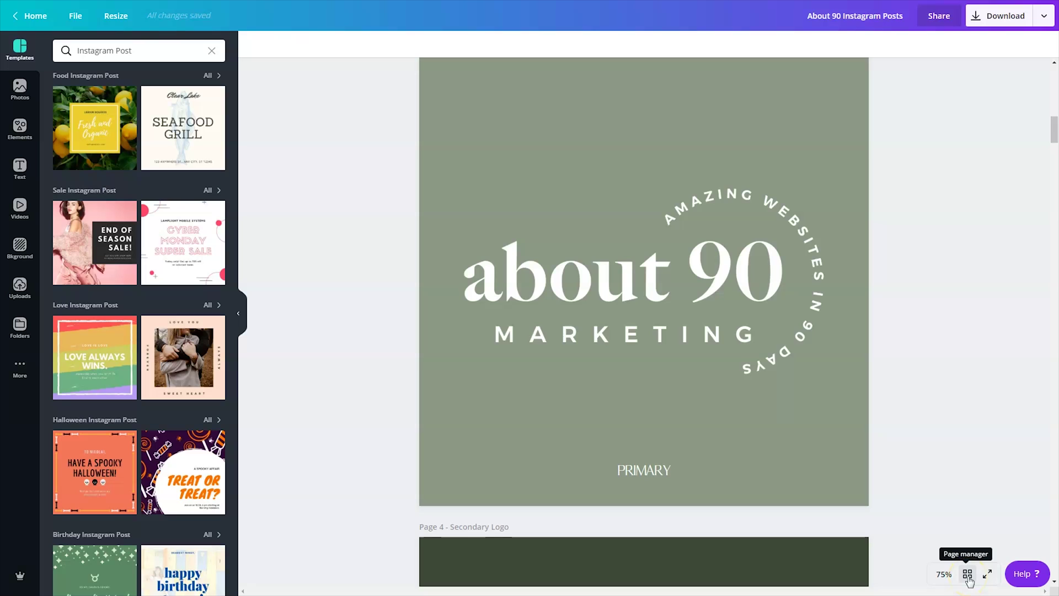
{"action": "left_click", "coordinate": [986, 588]}
{"action": "left_click", "coordinate": [967, 579]}
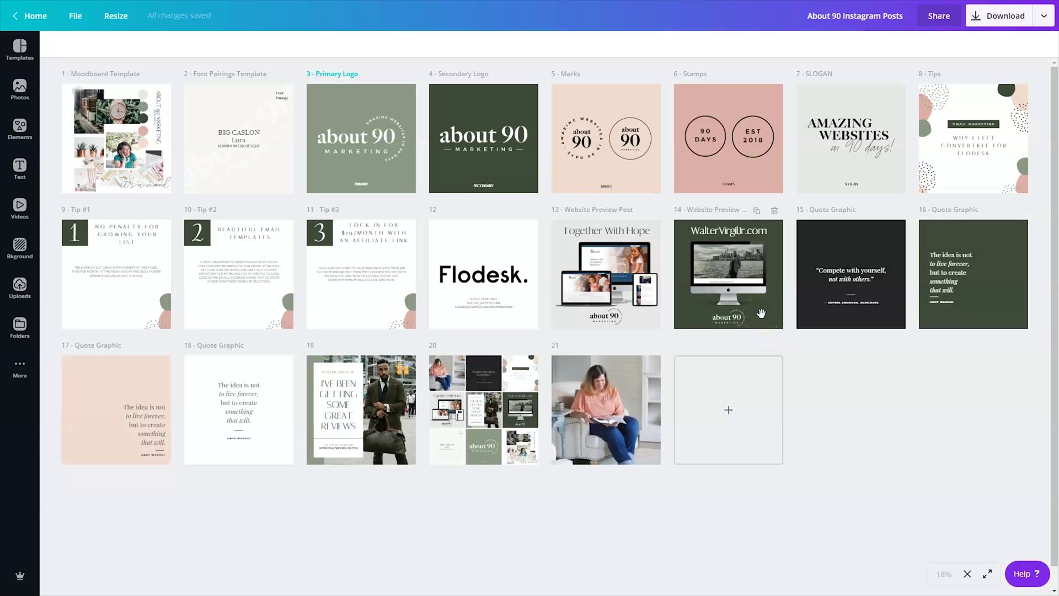
- Try to move the Secondary Logo page ahead of the Primary Logo page in the overview
{"action": "left_click_drag", "start_coordinate": [490, 119], "coordinate": [333, 120]}
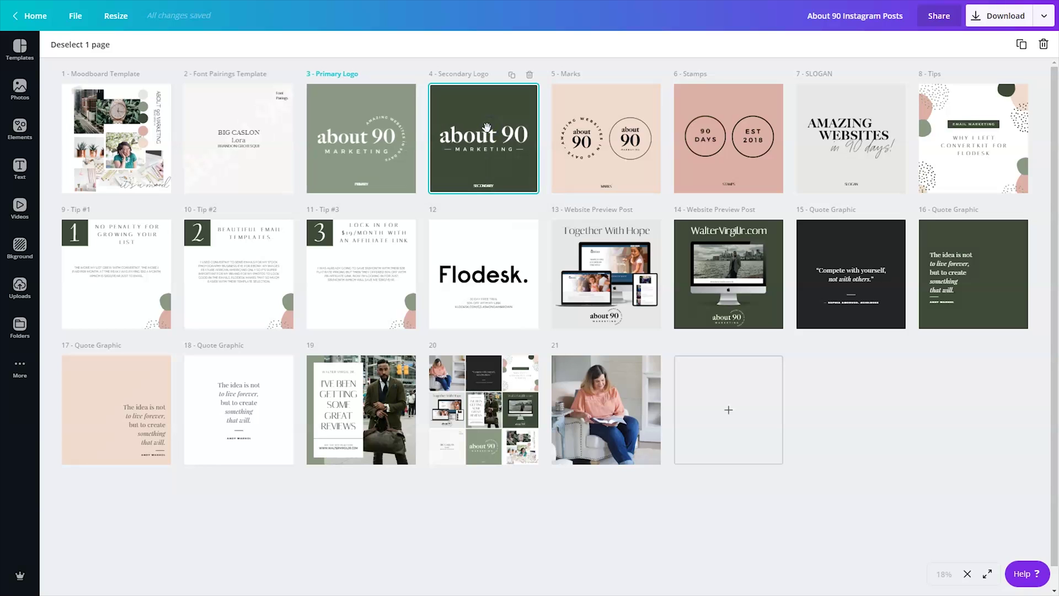
{"action": "left_click", "coordinate": [748, 141]}
{"action": "left_click", "coordinate": [391, 137]}
{"action": "left_click", "coordinate": [639, 309]}
{"action": "mouse_move", "coordinate": [639, 309]}
{"action": "left_mouse_down"}
{"action": "mouse_move", "coordinate": [747, 312]}
{"action": "mouse_move", "coordinate": [624, 300]}
{"action": "left_mouse_up"}
{"action": "left_click_drag", "start_coordinate": [691, 298], "coordinate": [721, 300]}
{"action": "left_click_drag", "start_coordinate": [721, 299], "coordinate": [625, 267]}
- Select page 20 in the overview and view its nine-post feed preview at full size
{"action": "left_click", "coordinate": [484, 419], "text": "shift"}
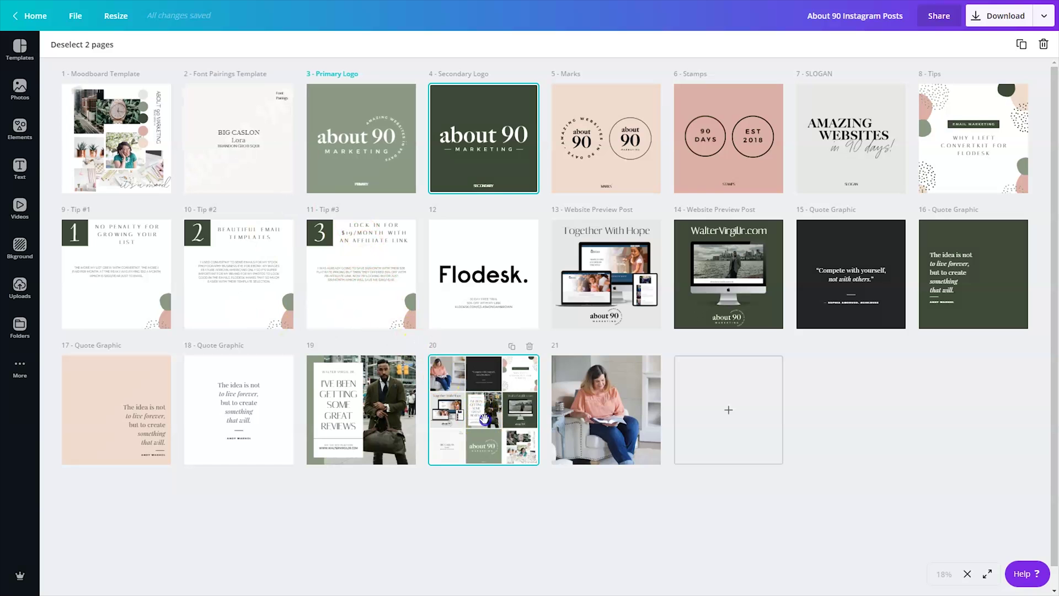
{"action": "left_click", "coordinate": [968, 574]}
{"action": "left_click_drag", "start_coordinate": [1053, 145], "coordinate": [1049, 545]}
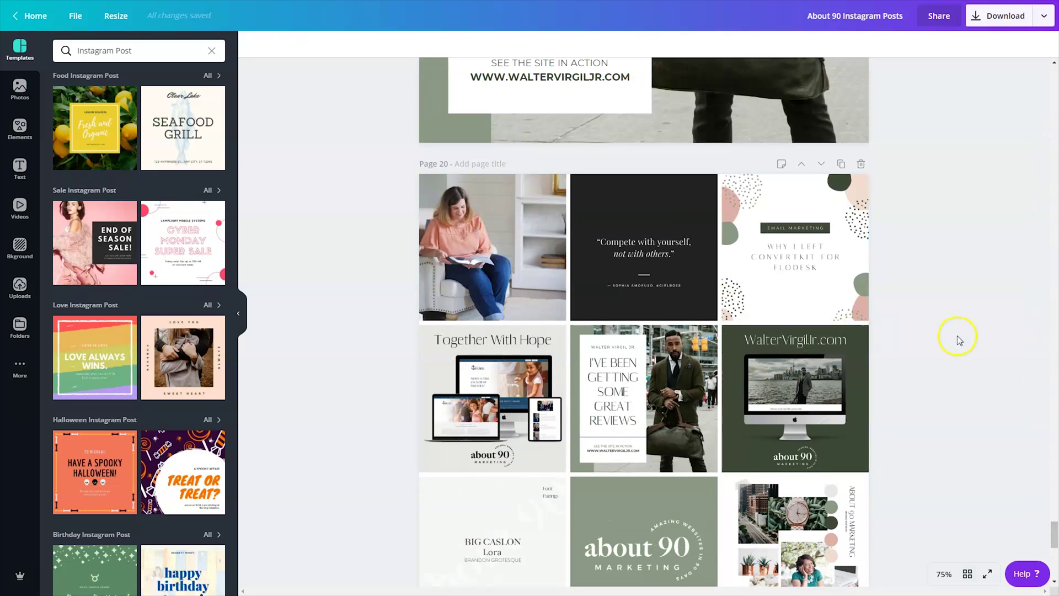
{"action": "scroll", "coordinate": [957, 338], "scroll_direction": "down", "scroll_amount": 1}
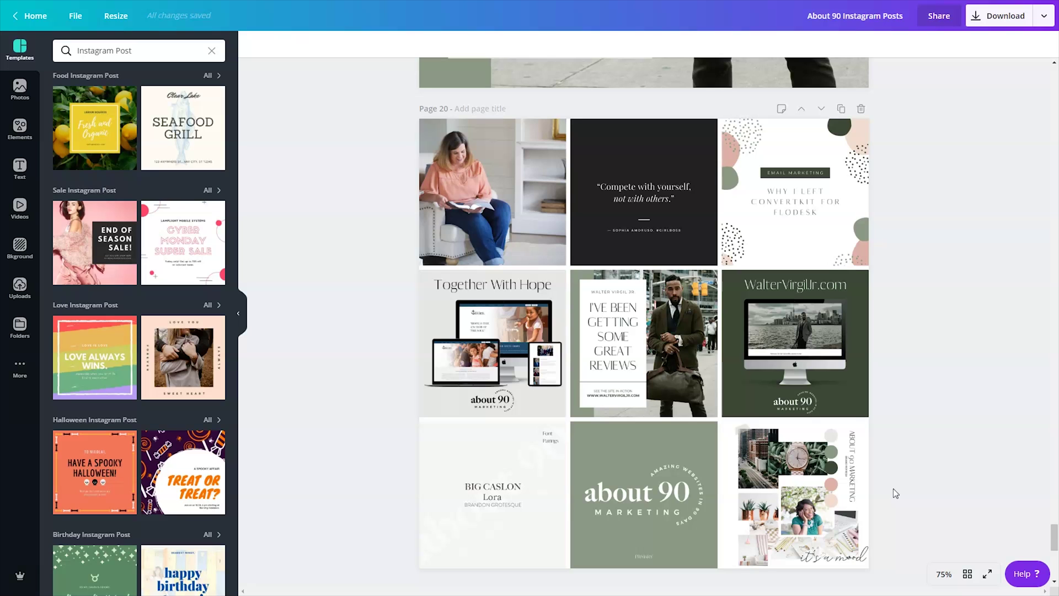
{"action": "left_click", "coordinate": [967, 574]}
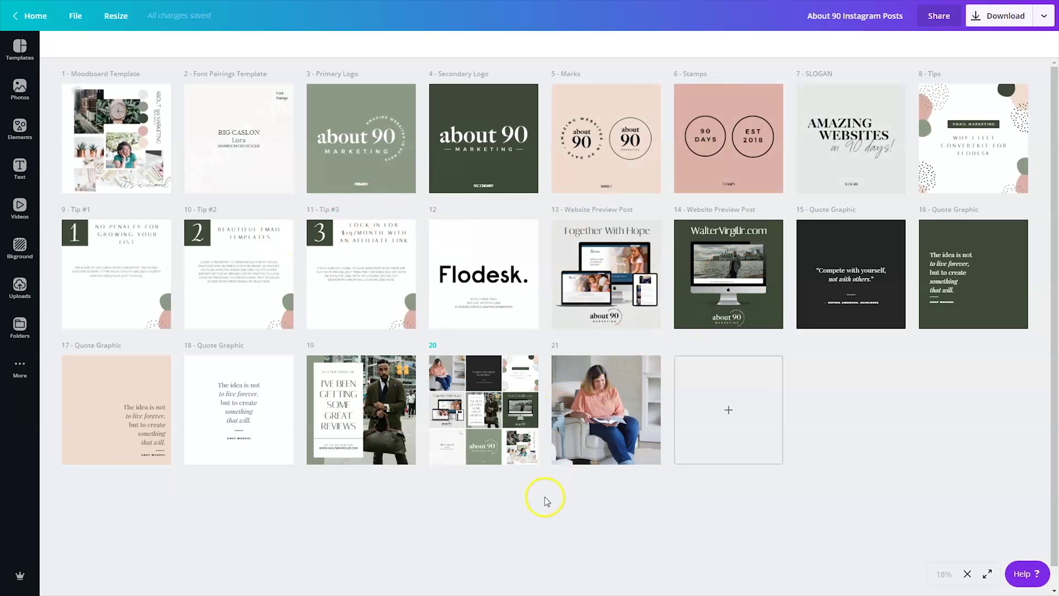
{"action": "left_click", "coordinate": [517, 427]}
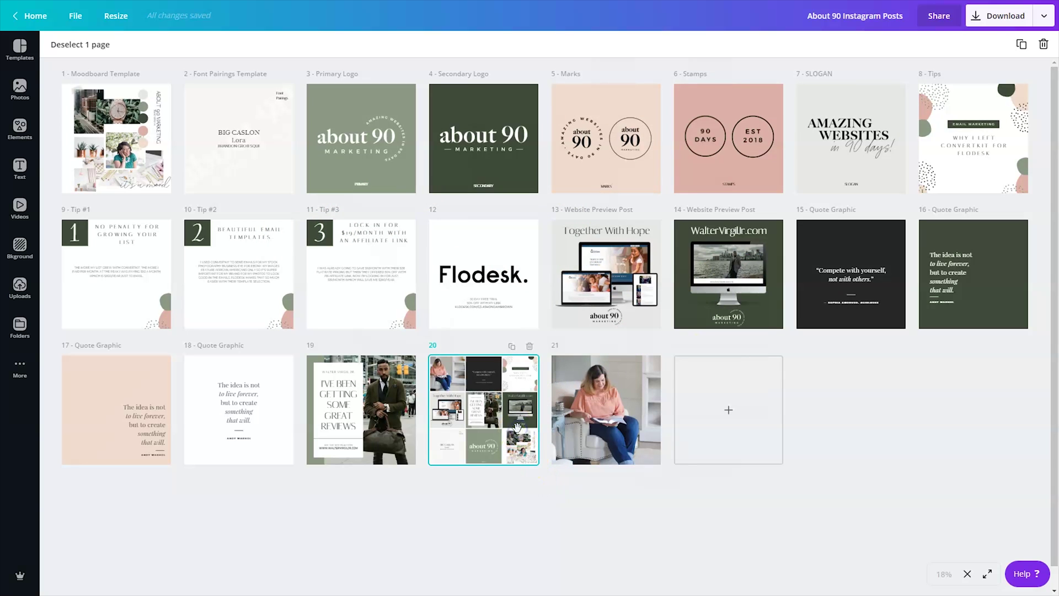
{"action": "left_click", "coordinate": [966, 577]}
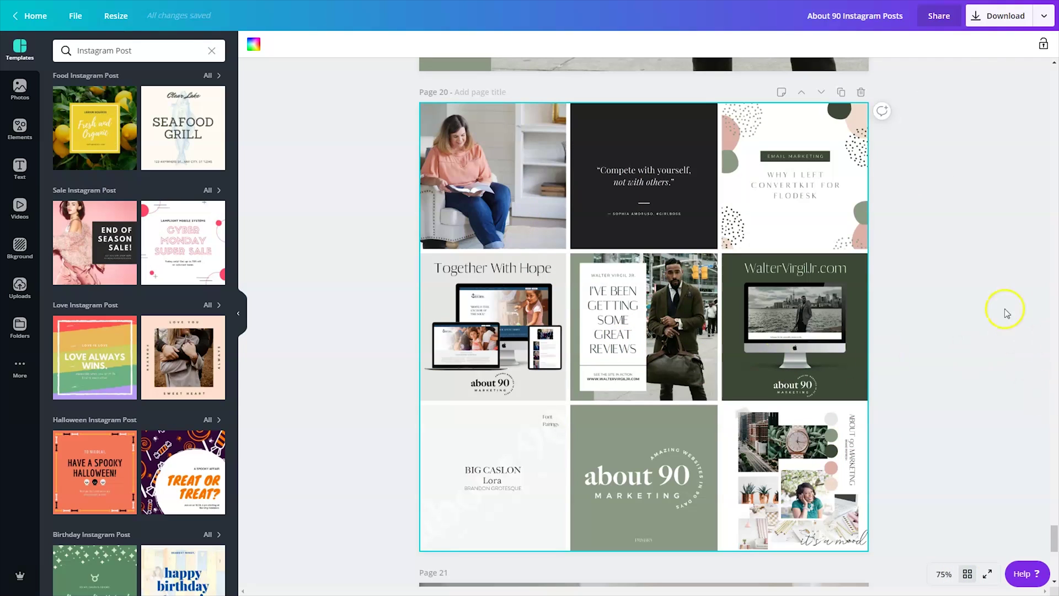
- Check the download options, including the list for choosing which pages to export, and close them without downloading
{"action": "left_click", "coordinate": [987, 19]}
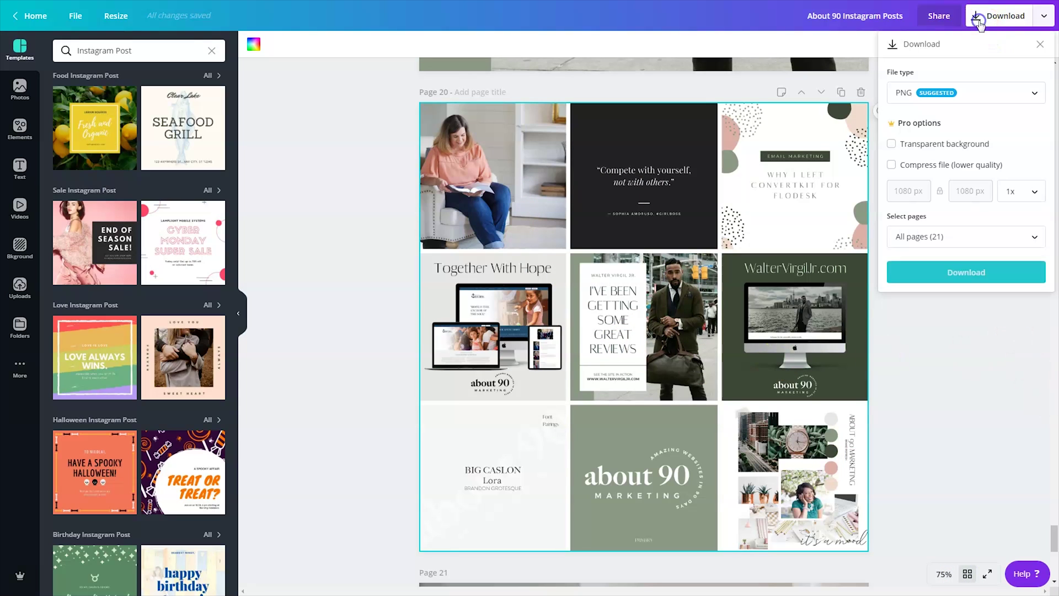
{"action": "left_click", "coordinate": [1021, 243]}
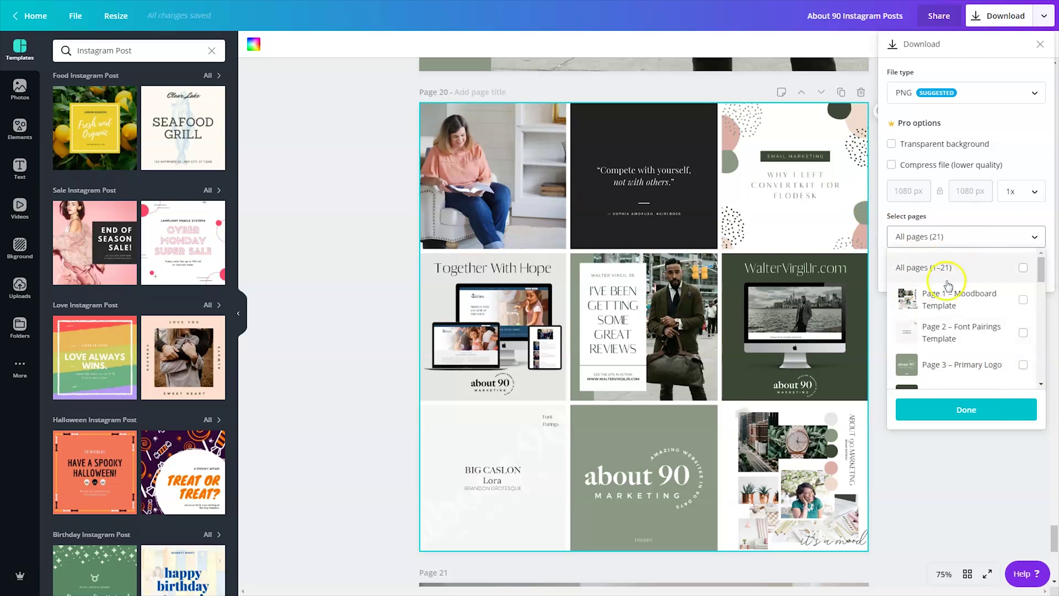
{"action": "left_click", "coordinate": [985, 456]}
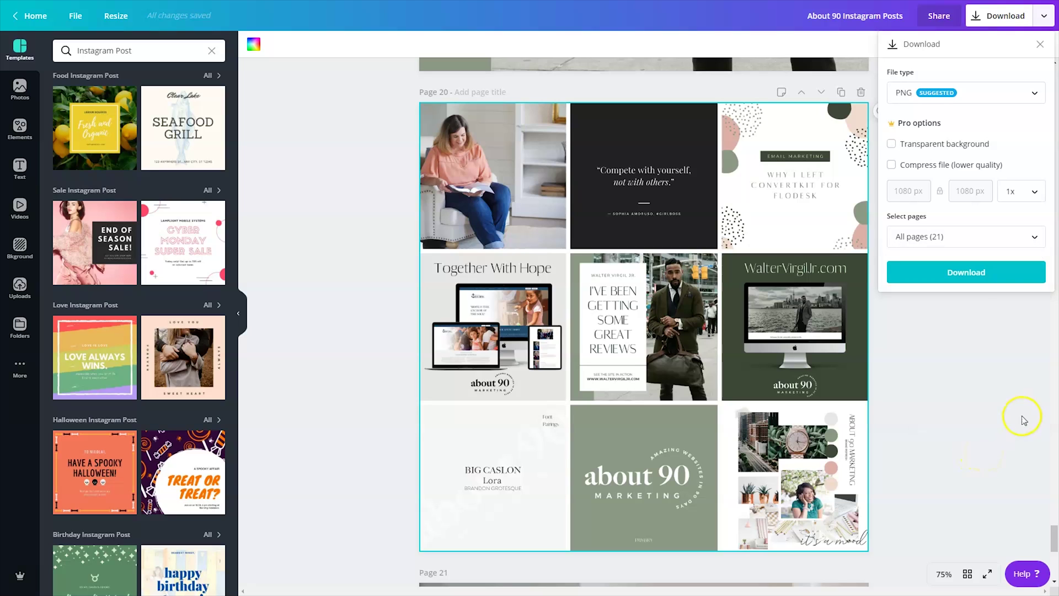
{"action": "left_click", "coordinate": [1045, 48]}
{"action": "left_click", "coordinate": [1040, 441]}
- Add a new page after page 21 and delete the photo it contains to leave it blank
{"action": "left_click_drag", "start_coordinate": [1052, 528], "coordinate": [1052, 557]}
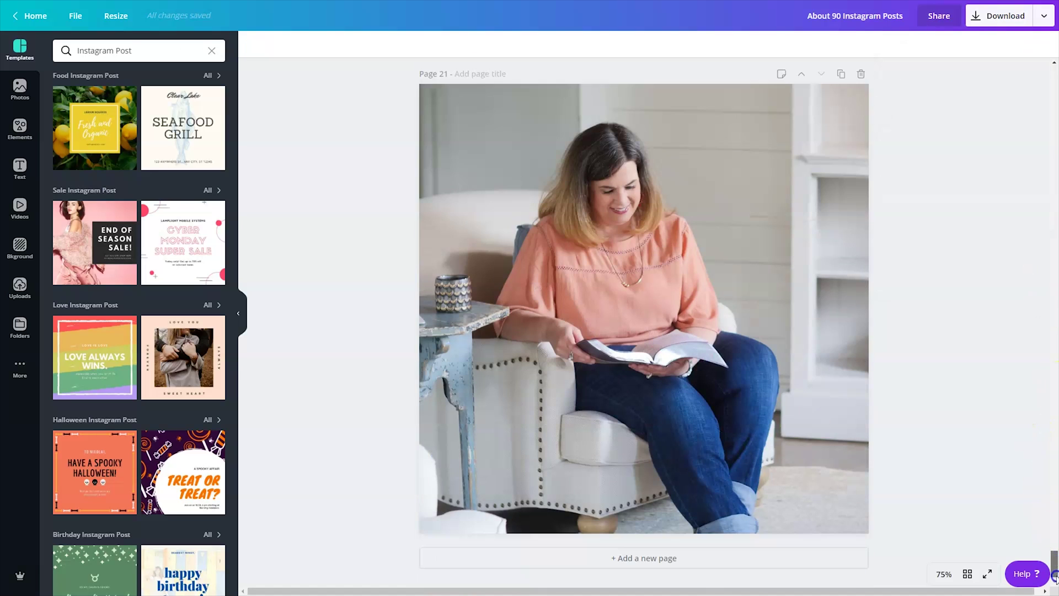
{"action": "left_click", "coordinate": [706, 563]}
{"action": "left_click", "coordinate": [655, 423]}
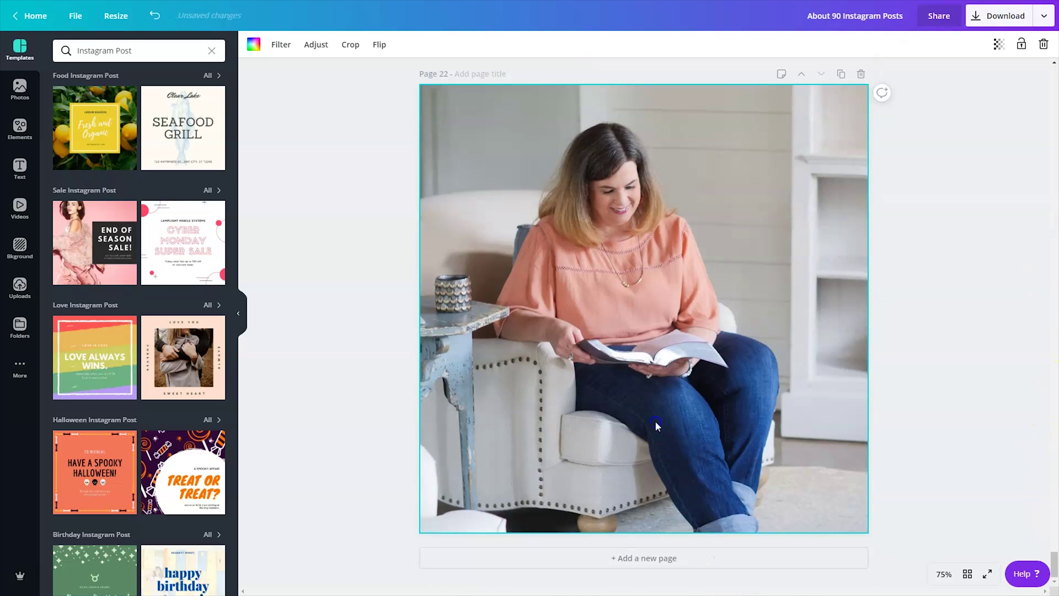
{"action": "key", "text": "Delete"}
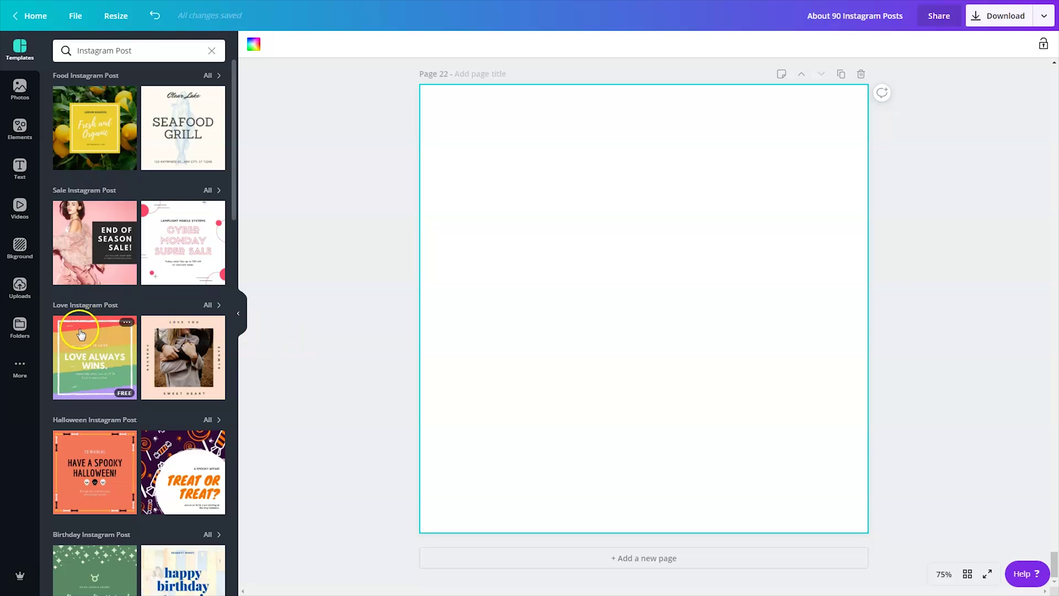
- Add the evenly spaced three-by-three photo grid from the Grids collection to page 22 so it fills the page
{"action": "left_click", "coordinate": [10, 143]}
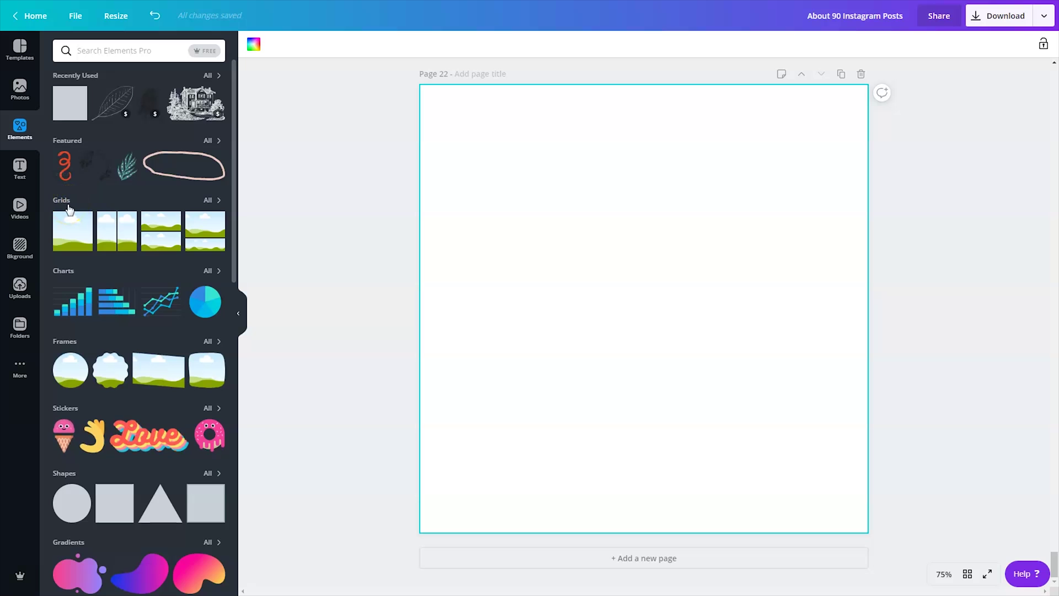
{"action": "left_click", "coordinate": [213, 201]}
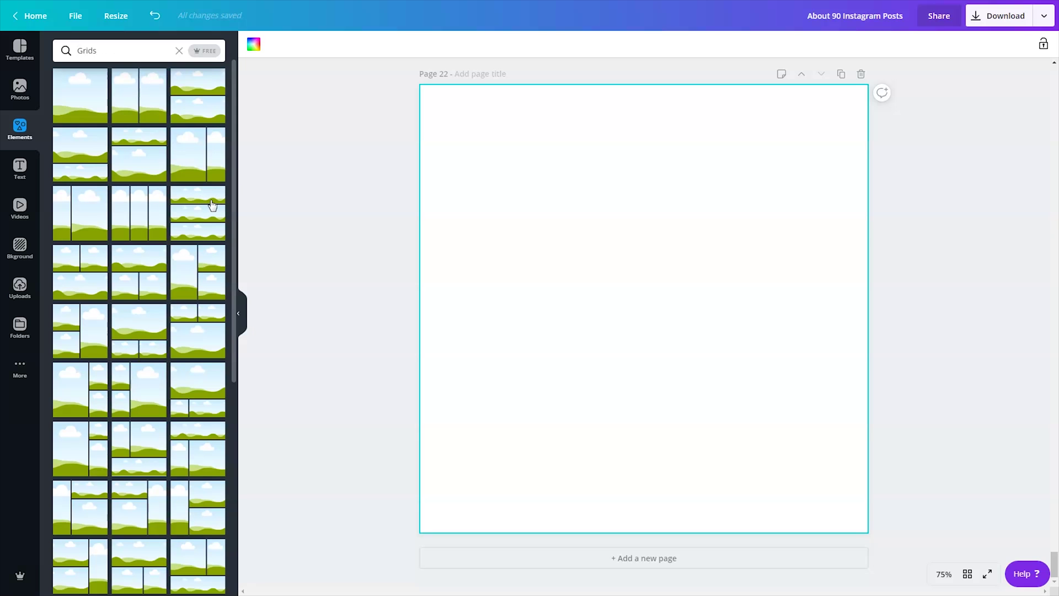
{"action": "scroll", "coordinate": [212, 205], "scroll_direction": "down", "scroll_amount": 10}
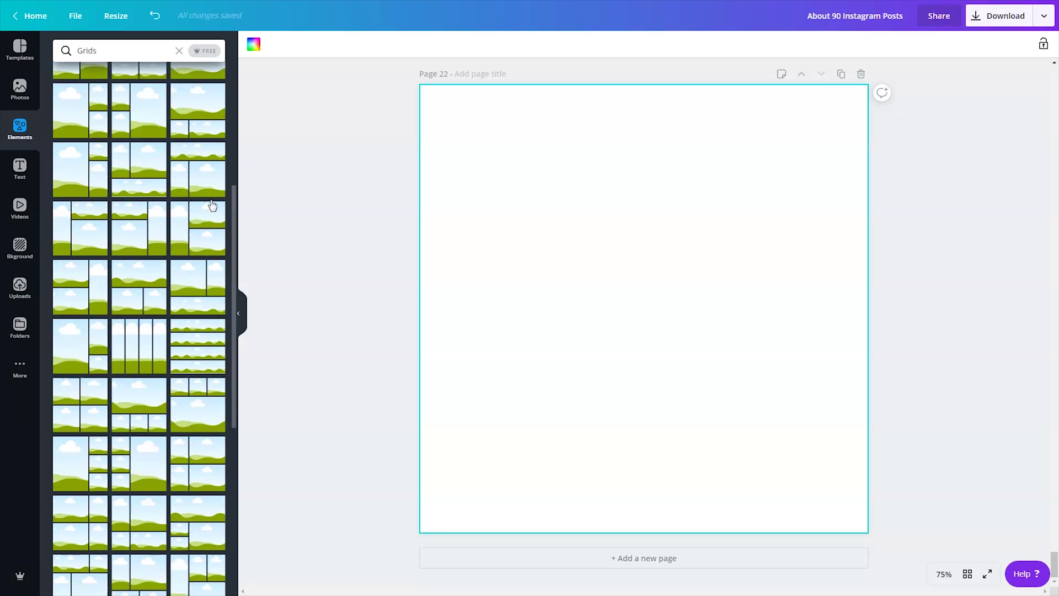
{"action": "scroll", "coordinate": [212, 205], "scroll_direction": "down", "scroll_amount": 10}
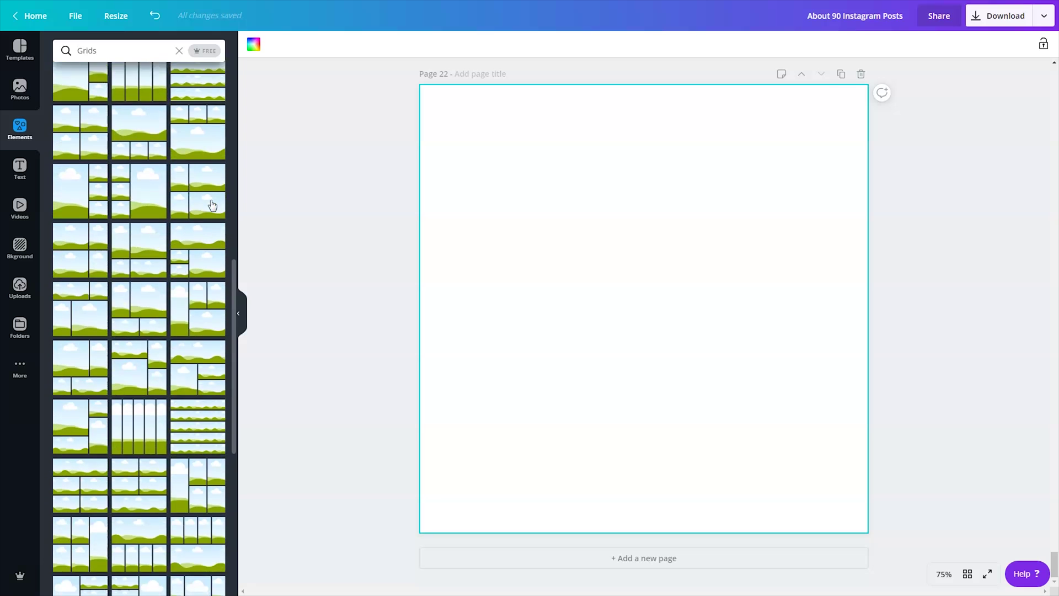
{"action": "scroll", "coordinate": [212, 205], "scroll_direction": "down", "scroll_amount": 10}
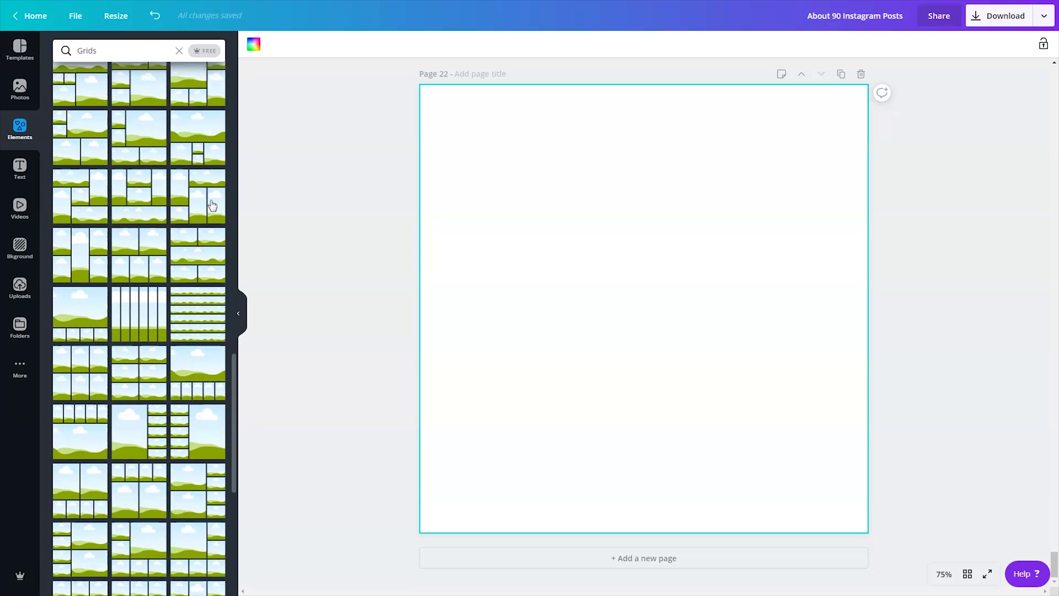
{"action": "scroll", "coordinate": [212, 204], "scroll_direction": "down", "scroll_amount": 10}
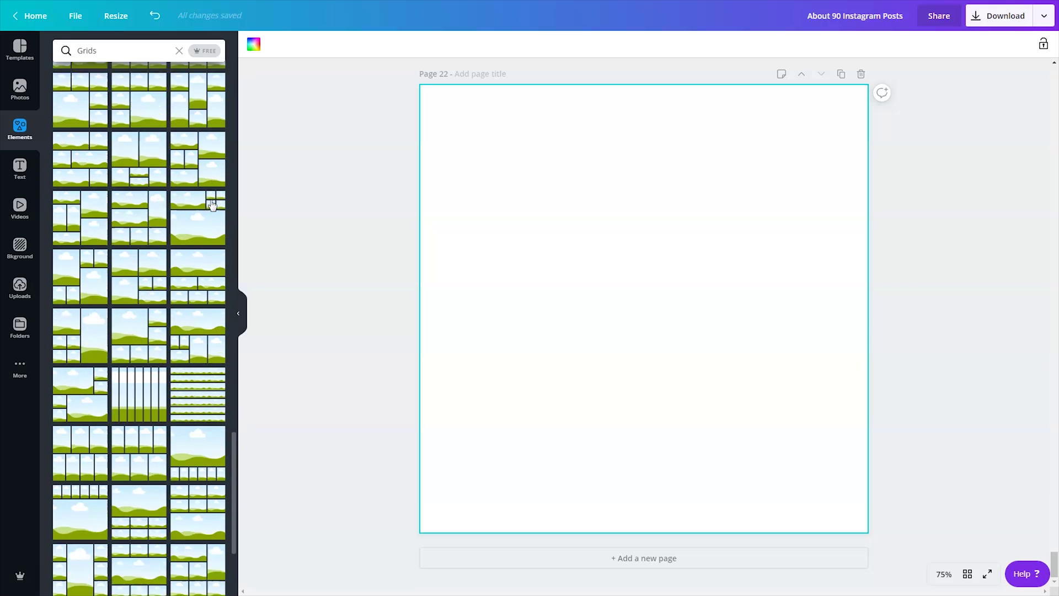
{"action": "scroll", "coordinate": [212, 205], "scroll_direction": "down", "scroll_amount": 10}
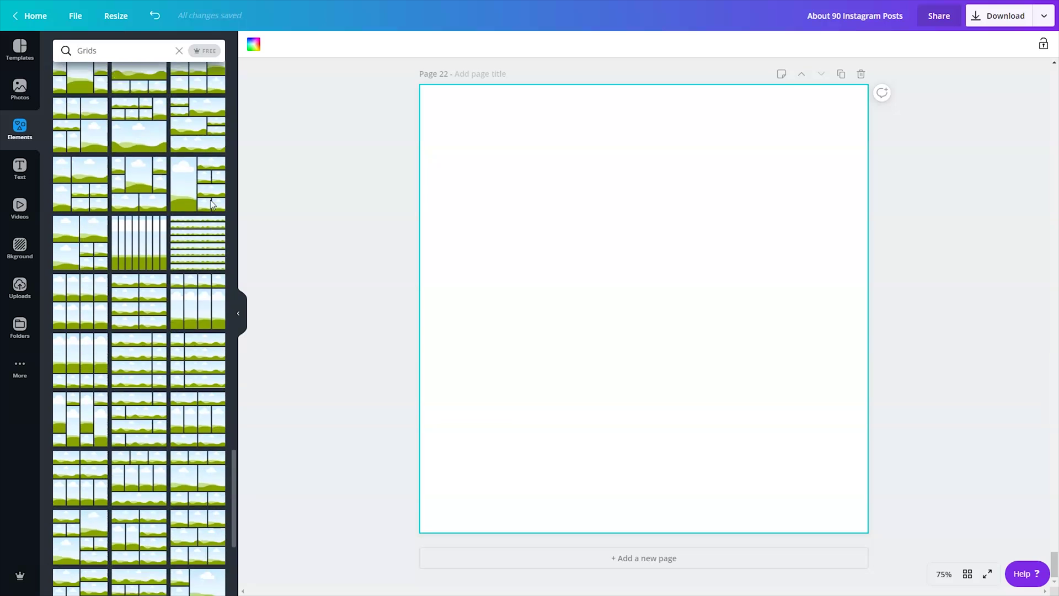
{"action": "scroll", "coordinate": [212, 205], "scroll_direction": "down", "scroll_amount": 2}
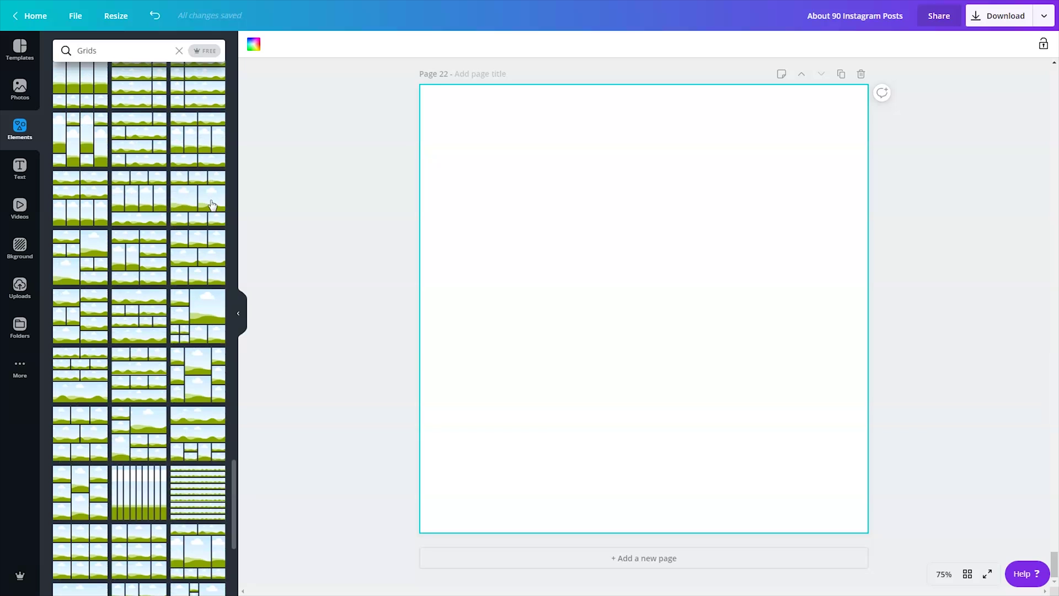
{"action": "scroll", "coordinate": [212, 205], "scroll_direction": "down", "scroll_amount": 2}
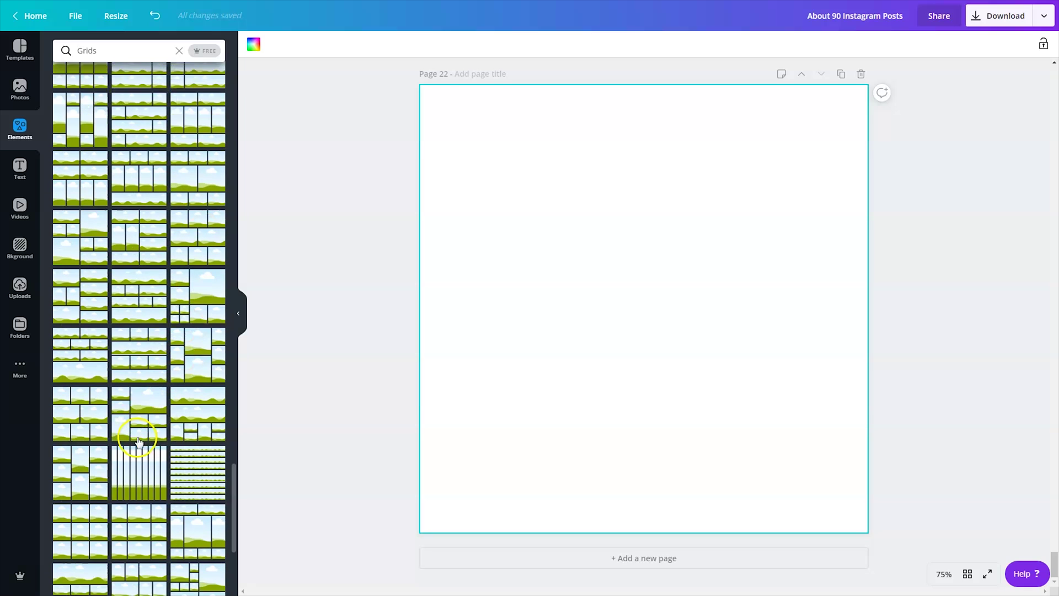
{"action": "left_click", "coordinate": [84, 466]}
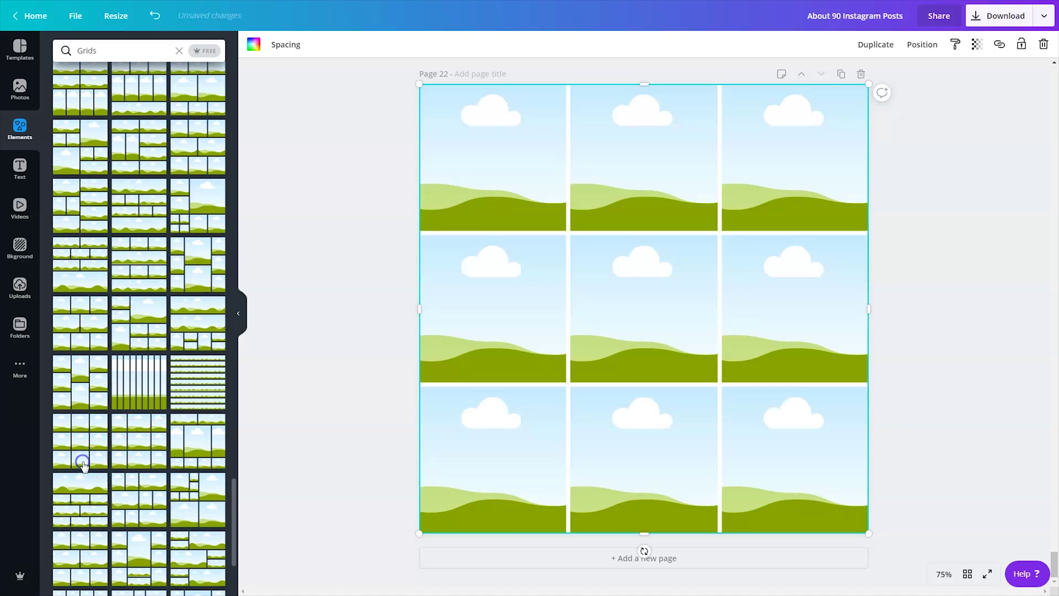
{"action": "left_click", "coordinate": [339, 295]}
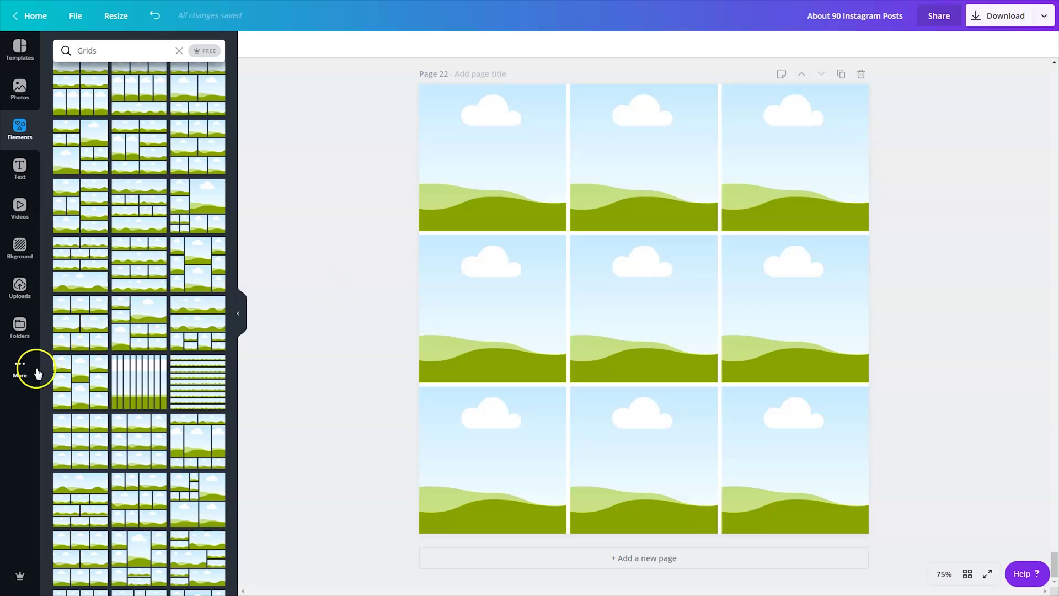
- Fill the grid's top-left cell with the uploaded mood board and the centre cell with the dark green website mockup
{"action": "left_click", "coordinate": [27, 298]}
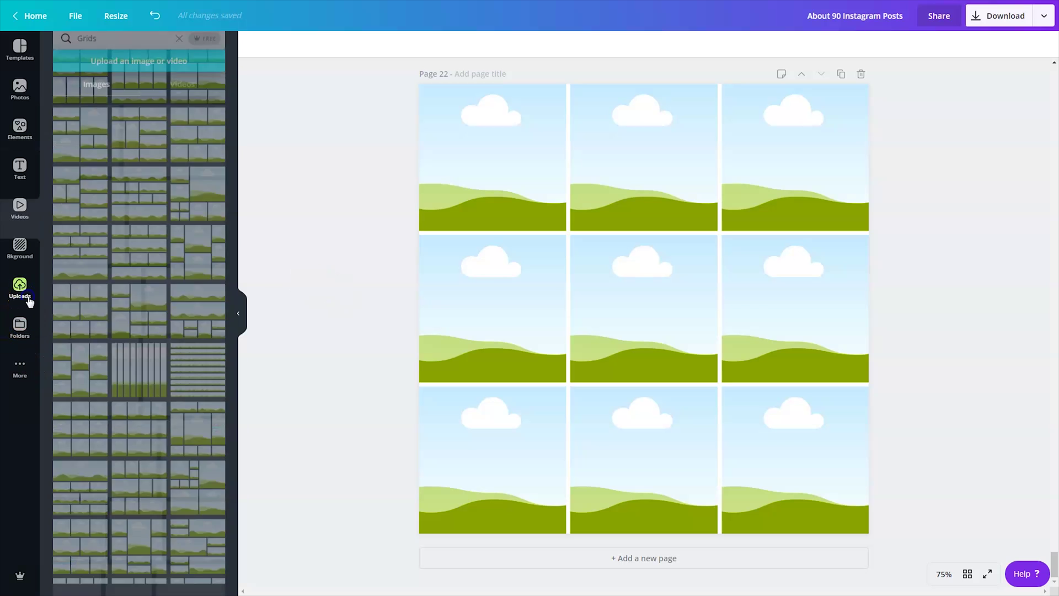
{"action": "scroll", "coordinate": [162, 311], "scroll_direction": "down", "scroll_amount": 15}
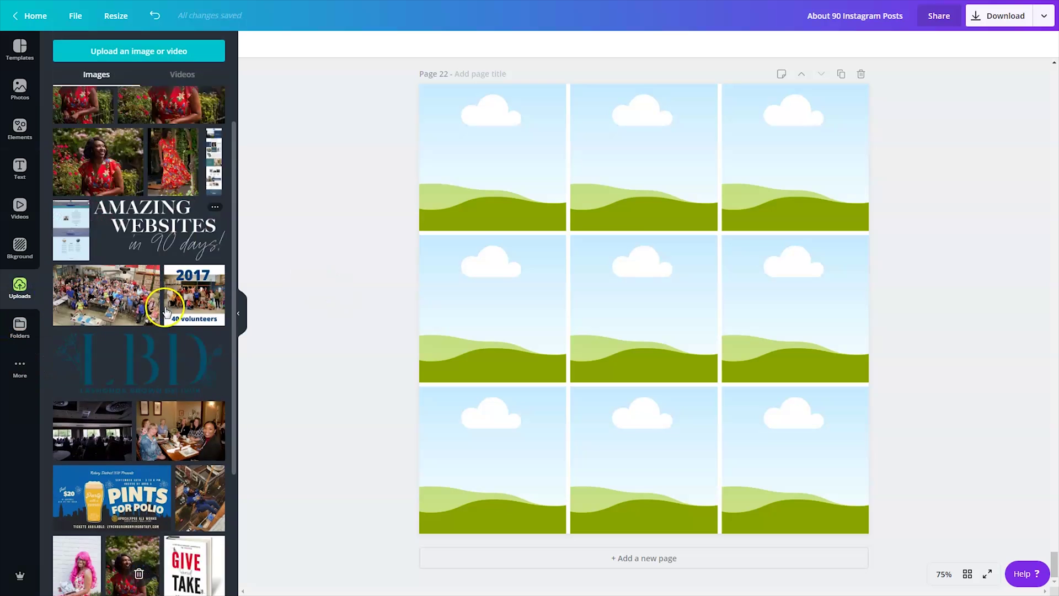
{"action": "scroll", "coordinate": [161, 310], "scroll_direction": "down", "scroll_amount": 5}
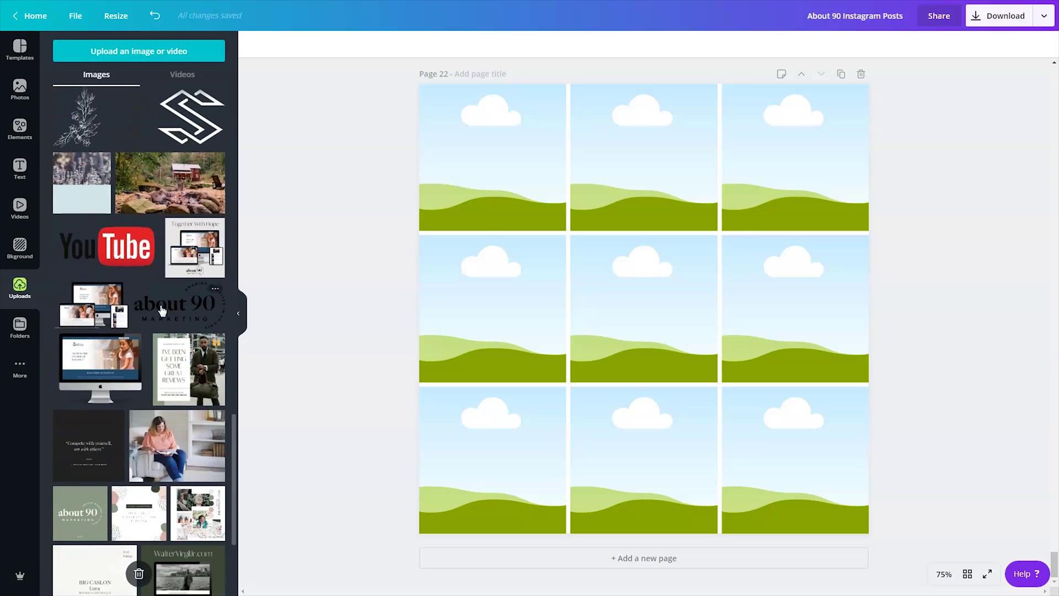
{"action": "left_click", "coordinate": [207, 294]}
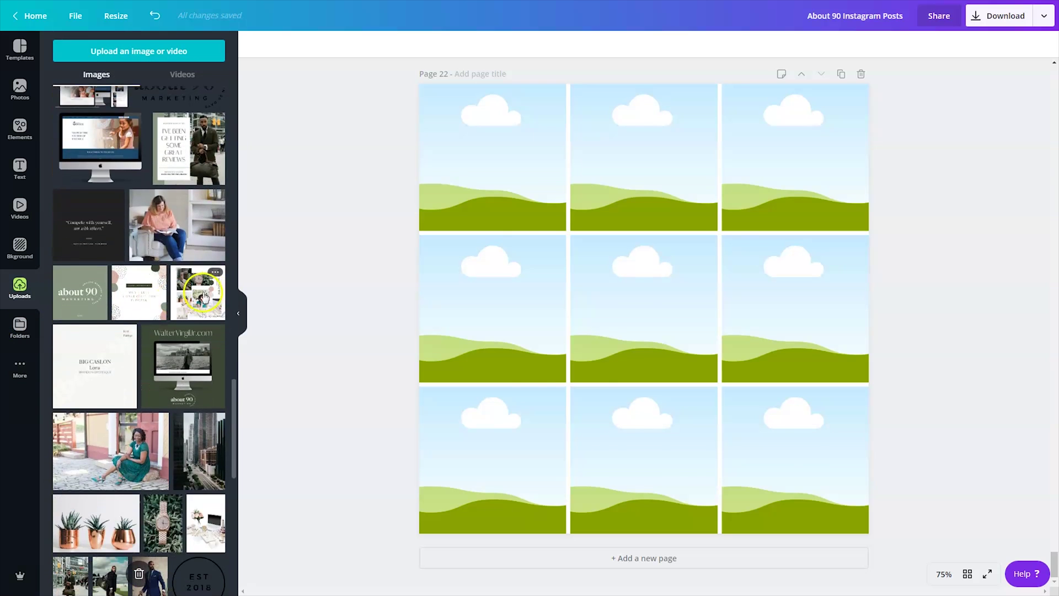
{"action": "left_click_drag", "start_coordinate": [590, 231], "coordinate": [499, 162]}
{"action": "left_click", "coordinate": [189, 390]}
{"action": "left_click_drag", "start_coordinate": [689, 345], "coordinate": [658, 326]}
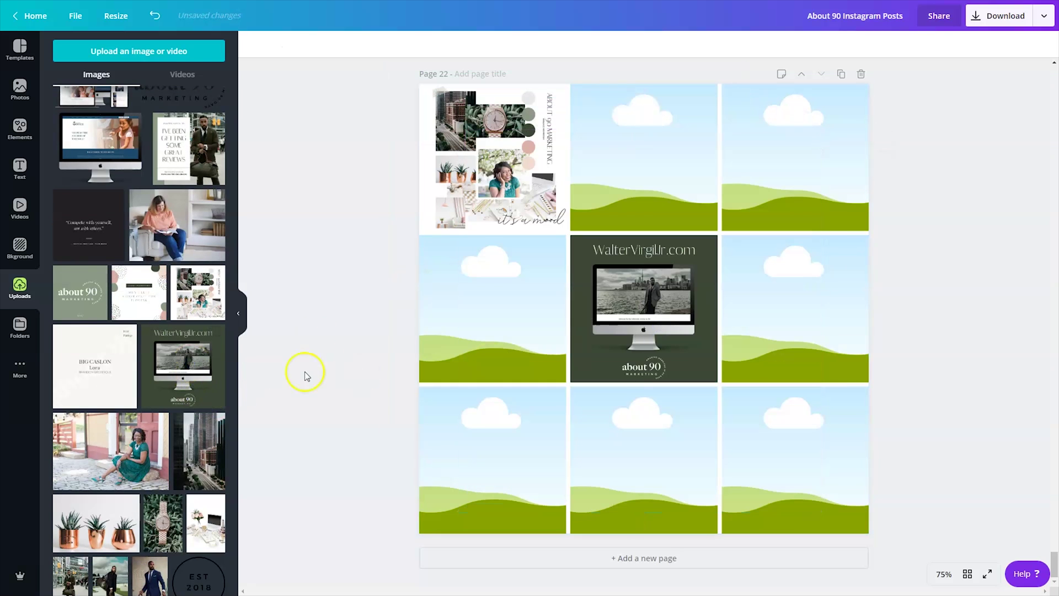
- Fill the bottom-right cell with the green about 90 logo, the bottom-centre with the "Compete with yourself" quote and the middle-left with the font pairings post
{"action": "left_click", "coordinate": [80, 292]}
{"action": "left_click_drag", "start_coordinate": [774, 329], "coordinate": [792, 414]}
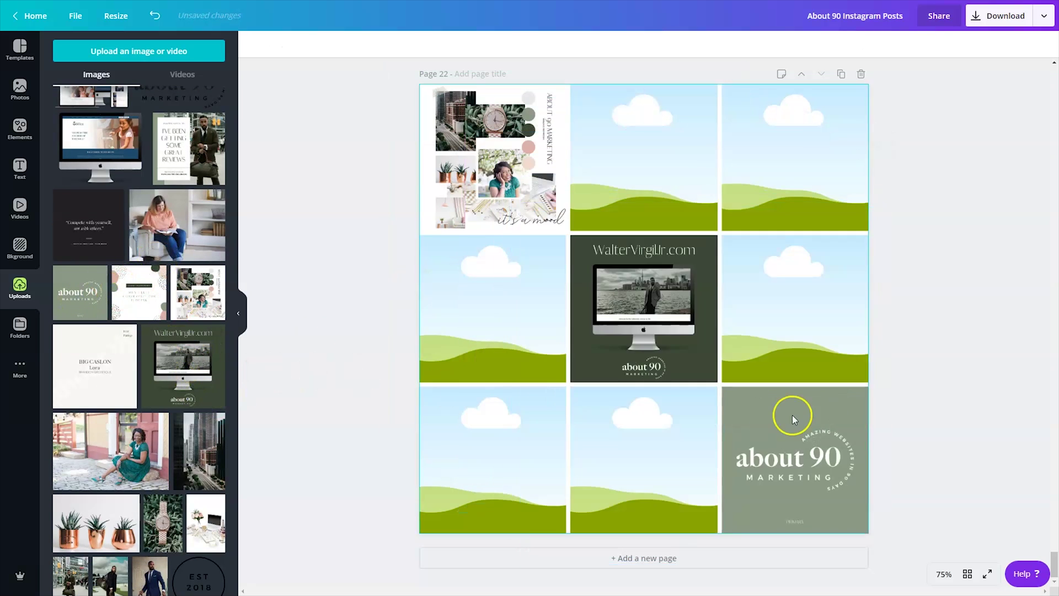
{"action": "left_click", "coordinate": [91, 242]}
{"action": "left_click_drag", "start_coordinate": [500, 417], "coordinate": [634, 485]}
{"action": "left_click", "coordinate": [115, 374]}
{"action": "left_click_drag", "start_coordinate": [489, 319], "coordinate": [491, 309]}
- Try the Together With Hope mockup in the top-centre cell, clear it, and place the mockup in the bottom-left cell instead
{"action": "scroll", "coordinate": [116, 182], "scroll_direction": "up", "scroll_amount": 1}
{"action": "scroll", "coordinate": [111, 166], "scroll_direction": "up", "scroll_amount": 2}
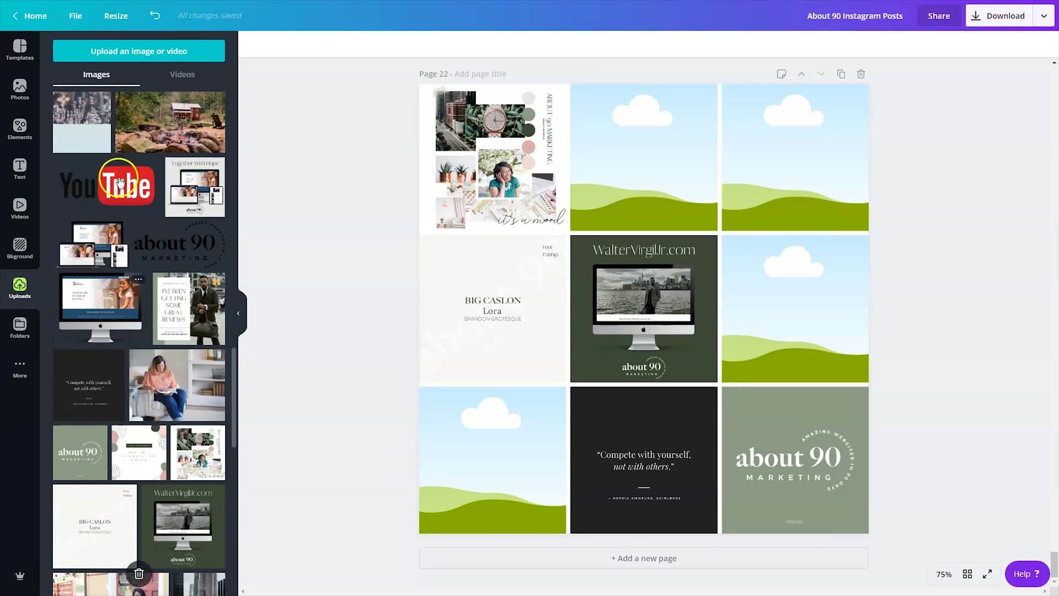
{"action": "left_click", "coordinate": [198, 185]}
{"action": "left_click_drag", "start_coordinate": [739, 205], "coordinate": [712, 191]}
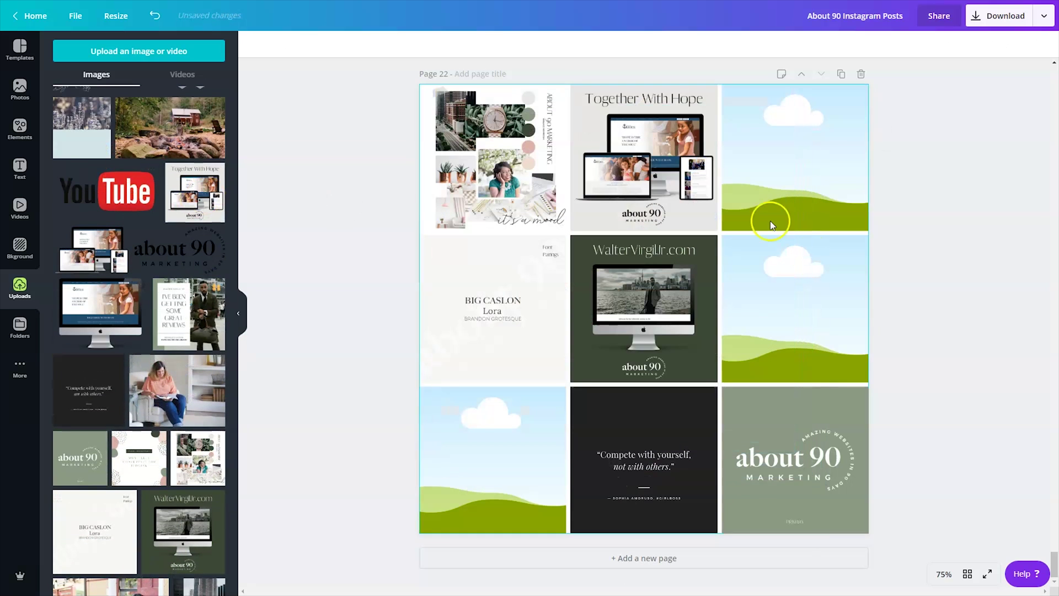
{"action": "left_click", "coordinate": [682, 184]}
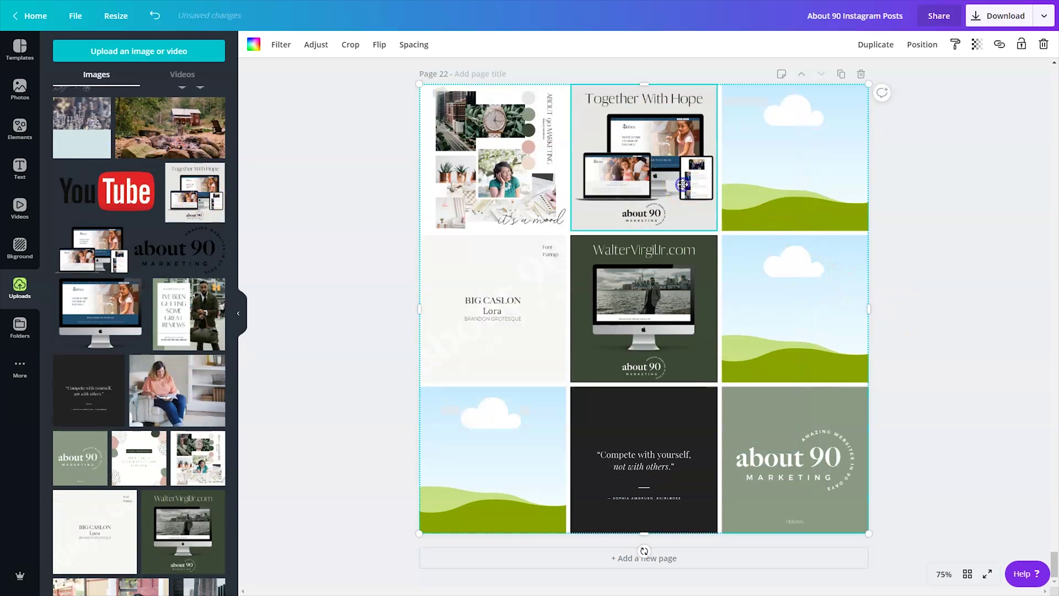
{"action": "key", "text": "Delete"}
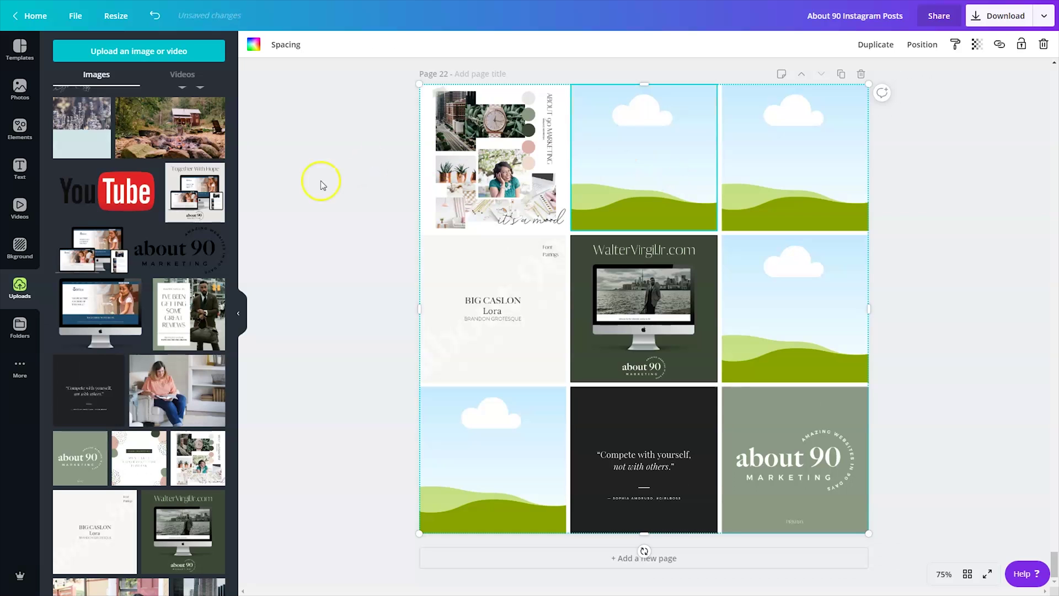
{"action": "left_click_drag", "start_coordinate": [221, 193], "coordinate": [535, 406]}
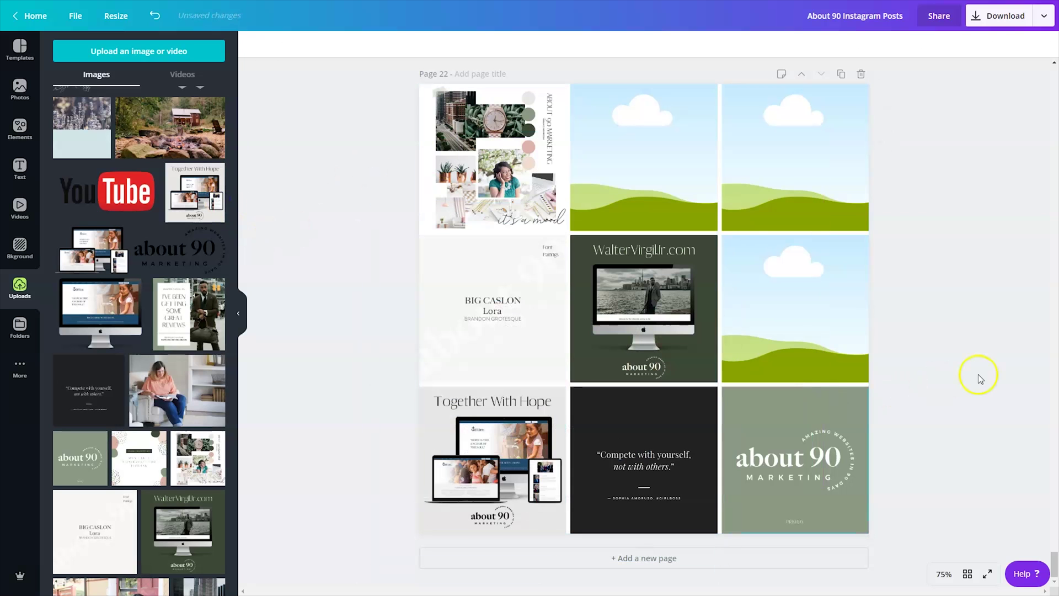
- Place the "I've been getting some great reviews" post in the middle-right cell and the Email Marketing post in the top-centre cell
{"action": "left_click", "coordinate": [186, 332]}
{"action": "left_click_drag", "start_coordinate": [751, 276], "coordinate": [753, 298]}
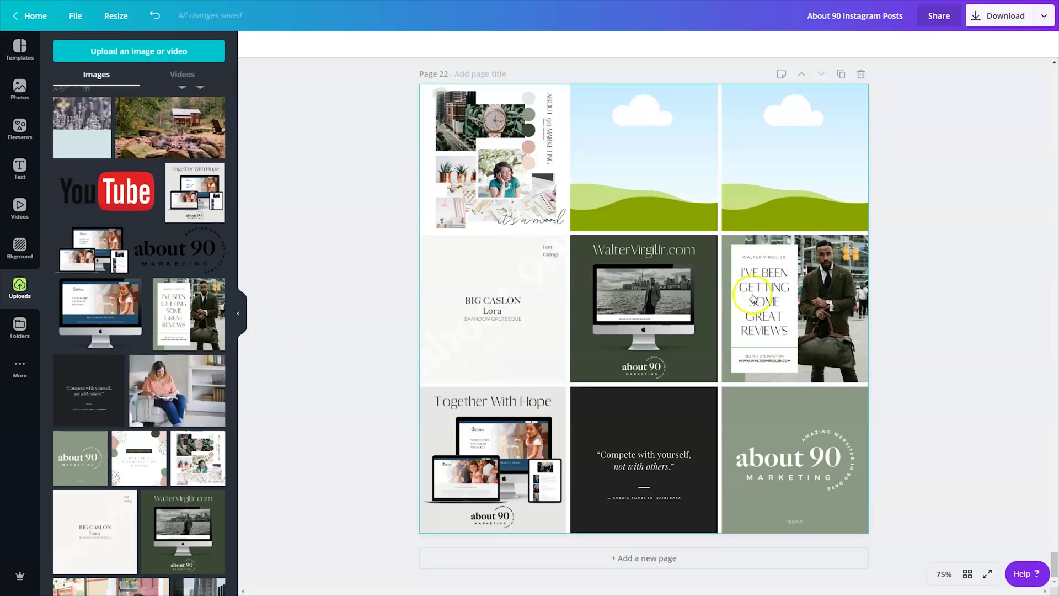
{"action": "left_click", "coordinate": [139, 458]}
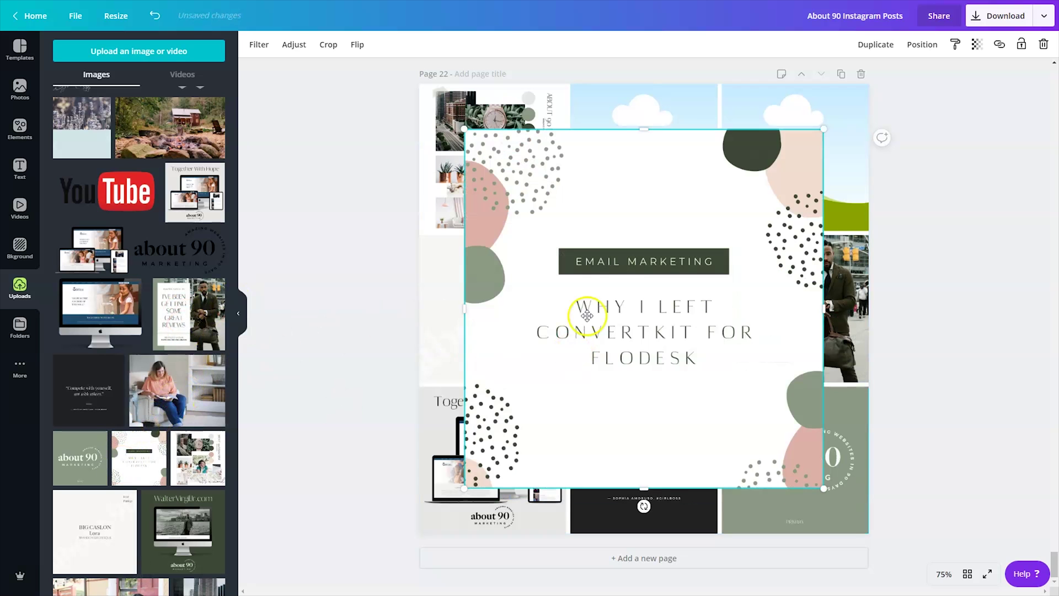
{"action": "left_click_drag", "start_coordinate": [586, 315], "coordinate": [659, 199]}
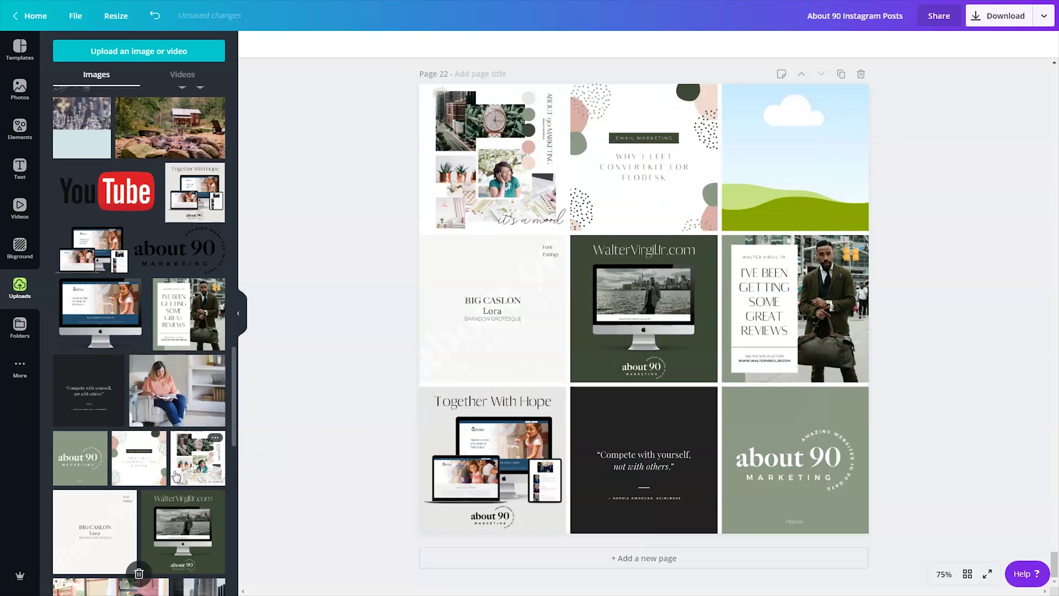
- Fill the empty top-right cell with the uploaded photo of the seated woman in the teal dress
{"action": "scroll", "coordinate": [175, 475], "scroll_direction": "down", "scroll_amount": 3}
{"action": "left_click", "coordinate": [110, 451]}
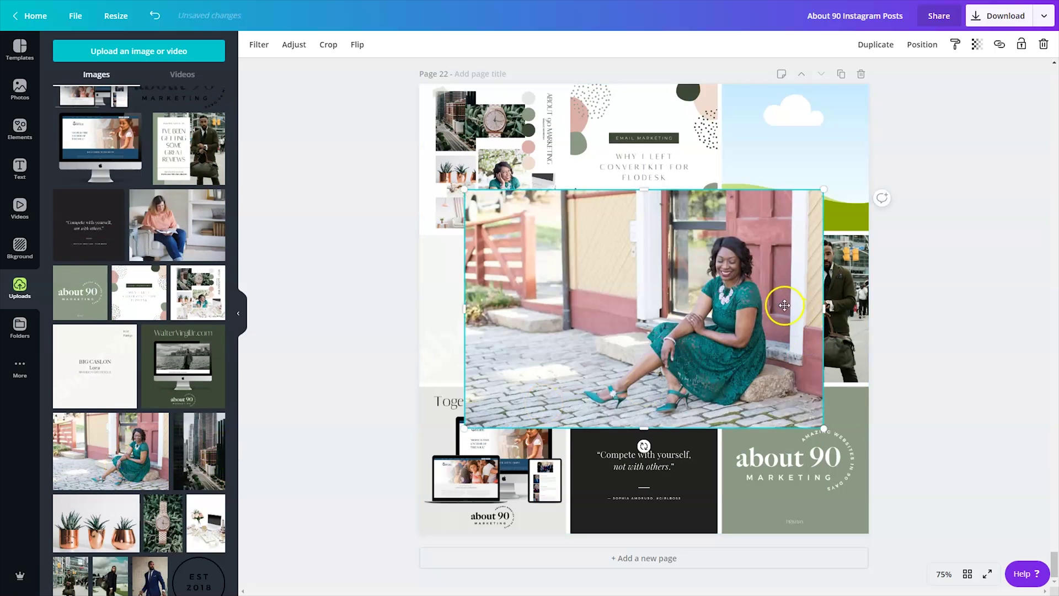
{"action": "left_click_drag", "start_coordinate": [801, 219], "coordinate": [811, 155]}
{"action": "left_click", "coordinate": [952, 325]}
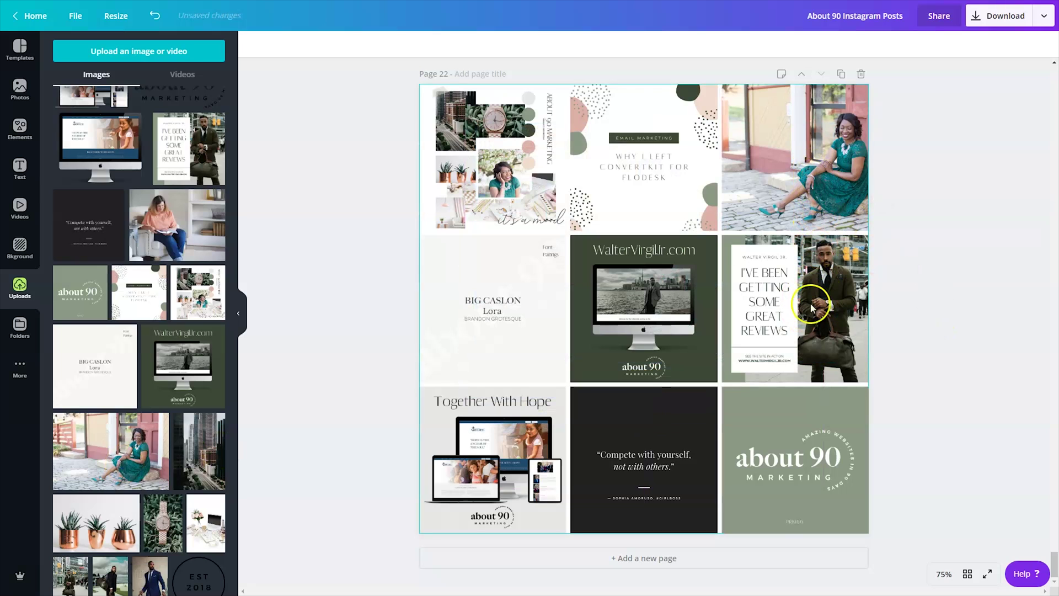
- Swap the seated woman's photo in the top-right cell with the font pairings post in the middle-left cell
{"action": "left_click", "coordinate": [801, 202]}
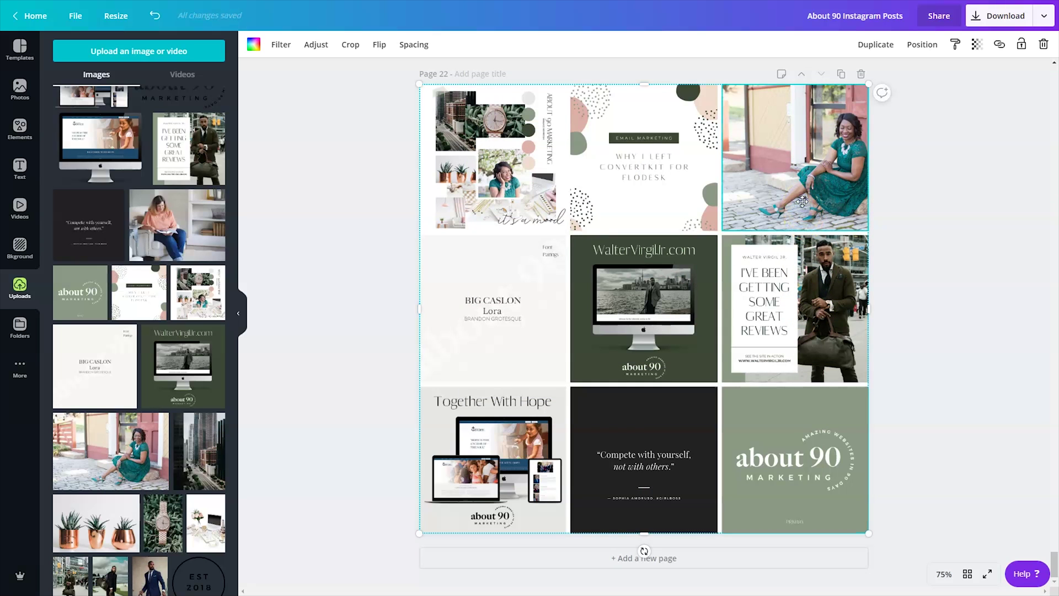
{"action": "key", "text": "Delete"}
{"action": "left_click_drag", "start_coordinate": [138, 457], "coordinate": [485, 295]}
{"action": "left_click_drag", "start_coordinate": [130, 374], "coordinate": [835, 158]}
{"action": "left_click", "coordinate": [905, 298]}
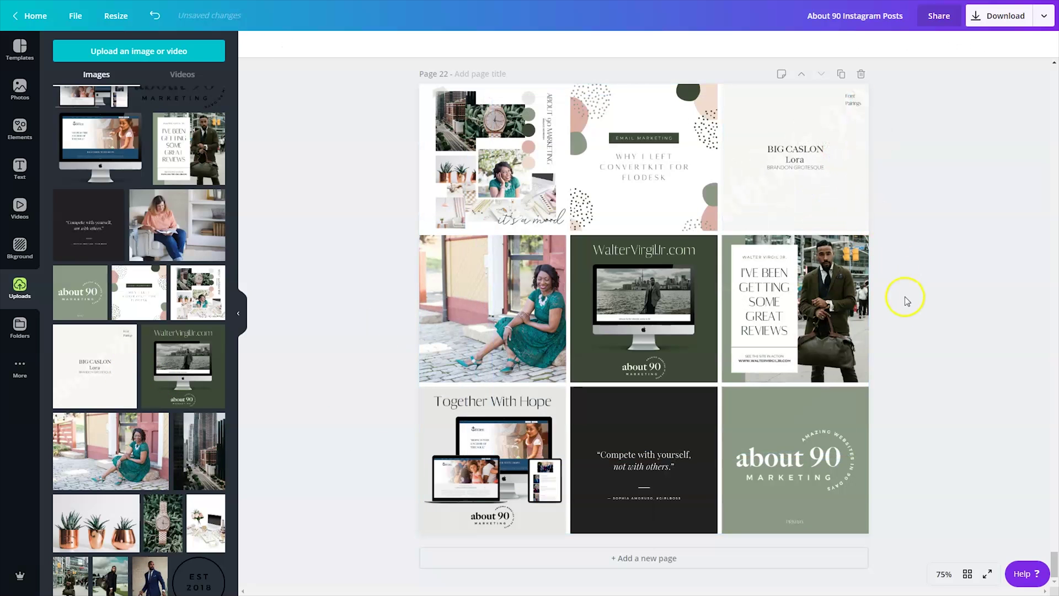
- Swap the Email Marketing post in the top-centre cell with the dark quote post in the bottom-centre cell
{"action": "left_click", "coordinate": [630, 168]}
{"action": "key", "text": "Delete"}
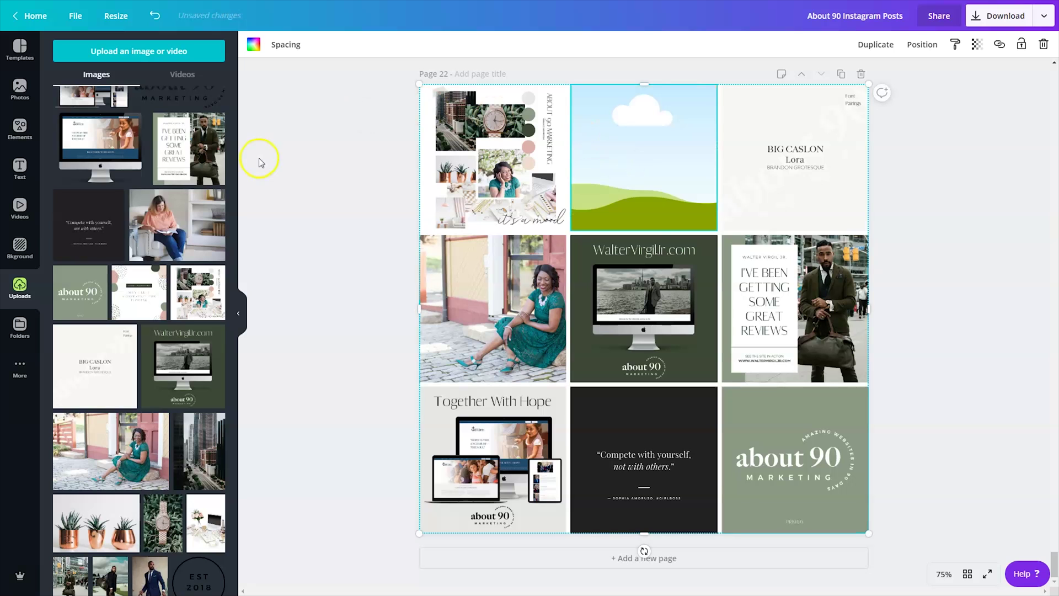
{"action": "left_click_drag", "start_coordinate": [83, 228], "coordinate": [643, 182]}
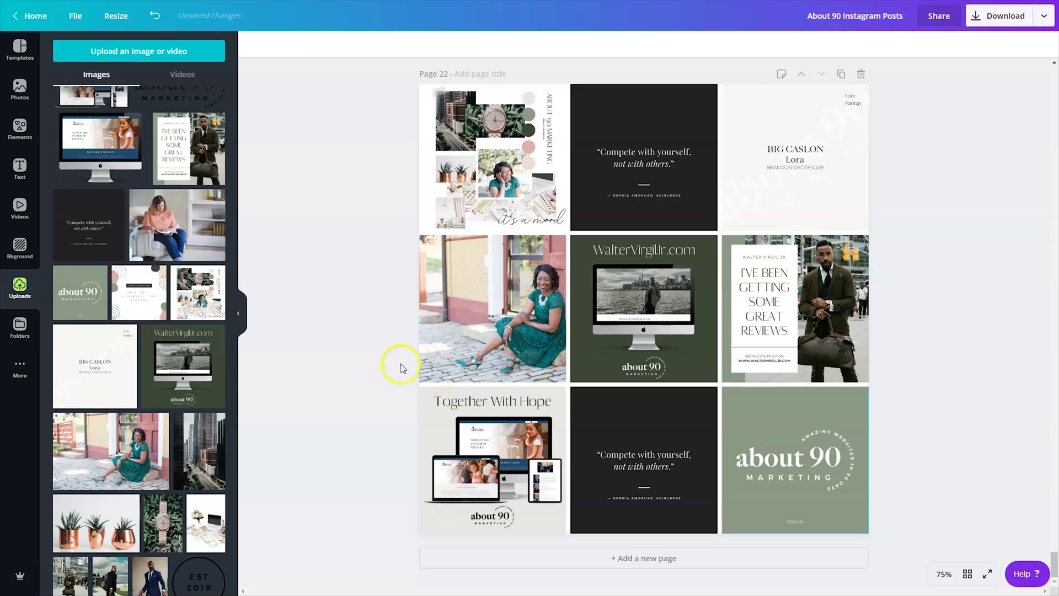
{"action": "left_click_drag", "start_coordinate": [139, 292], "coordinate": [643, 442]}
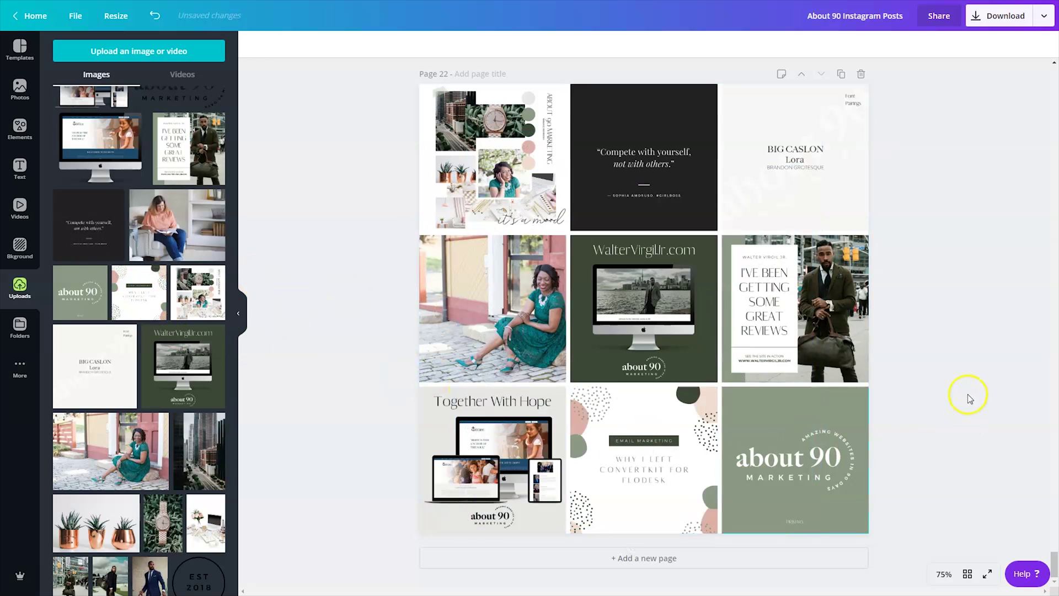